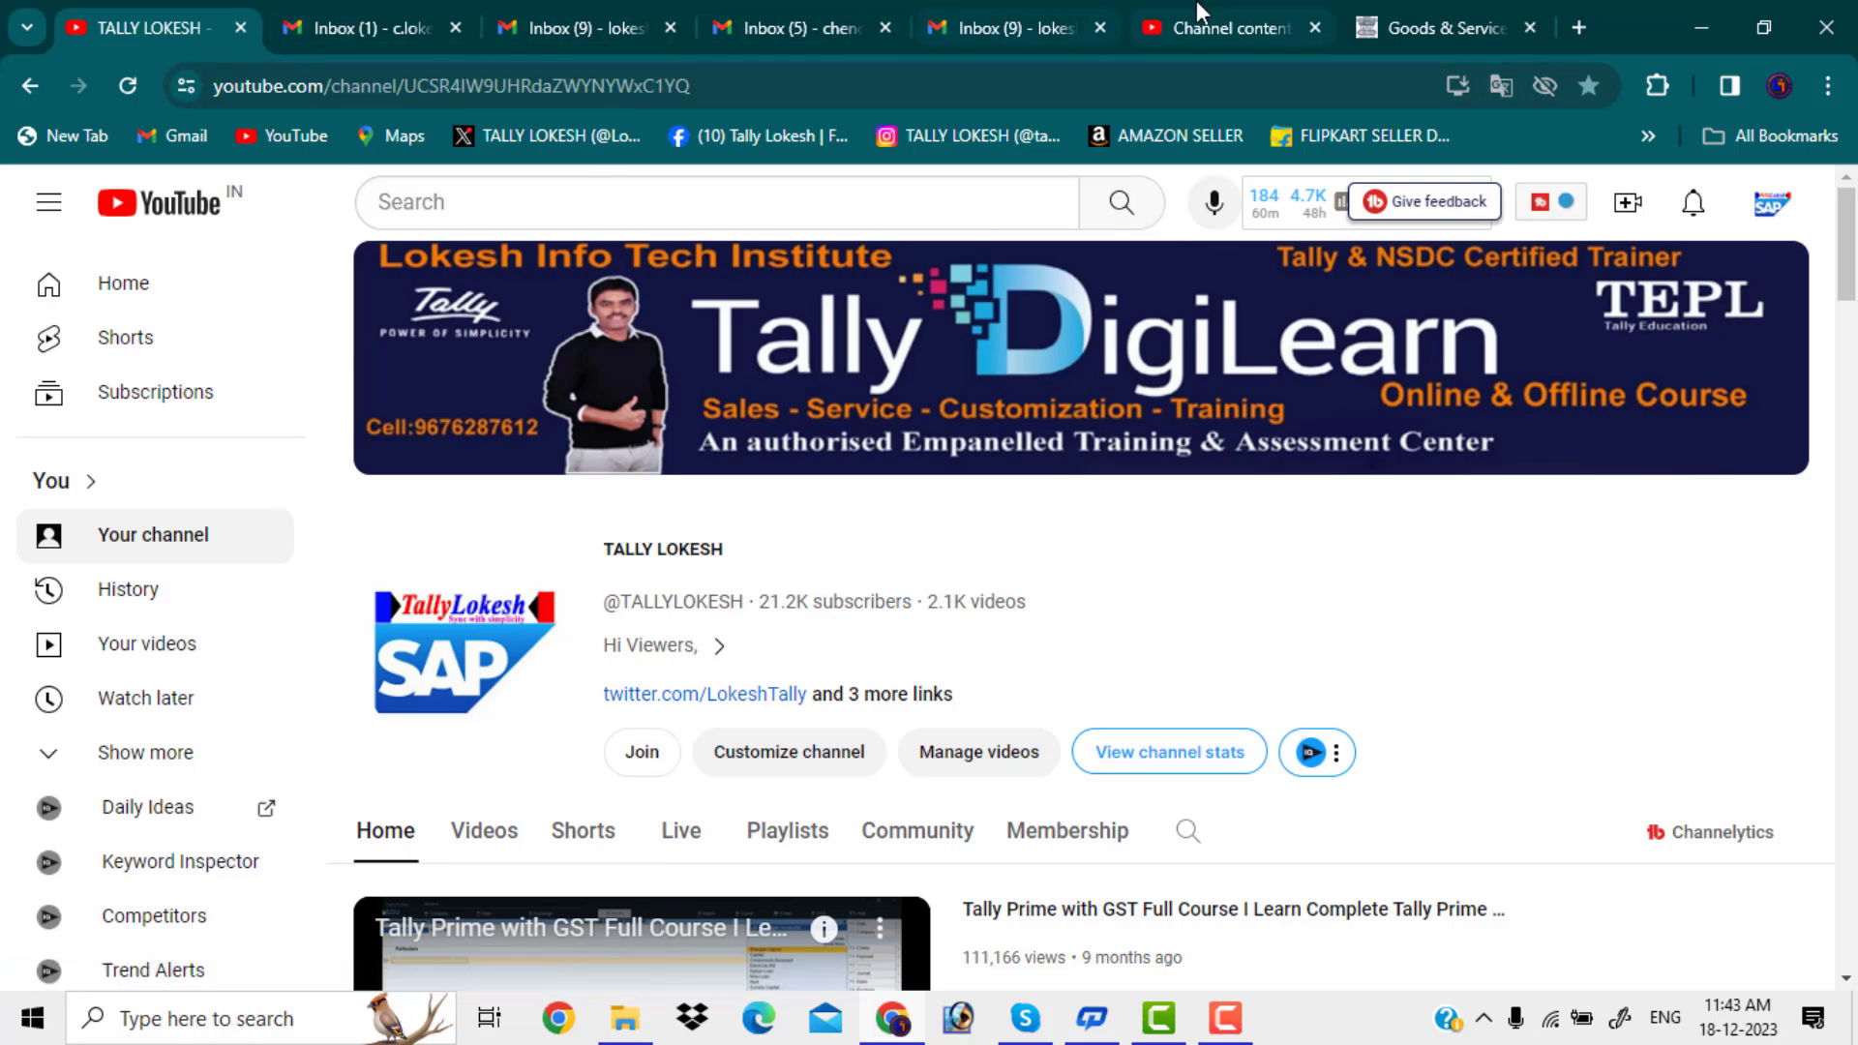
Step: Switch to the GST portal and go from the welcome page to the return dashboard
{"action": "left_click", "coordinate": [1401, 25]}
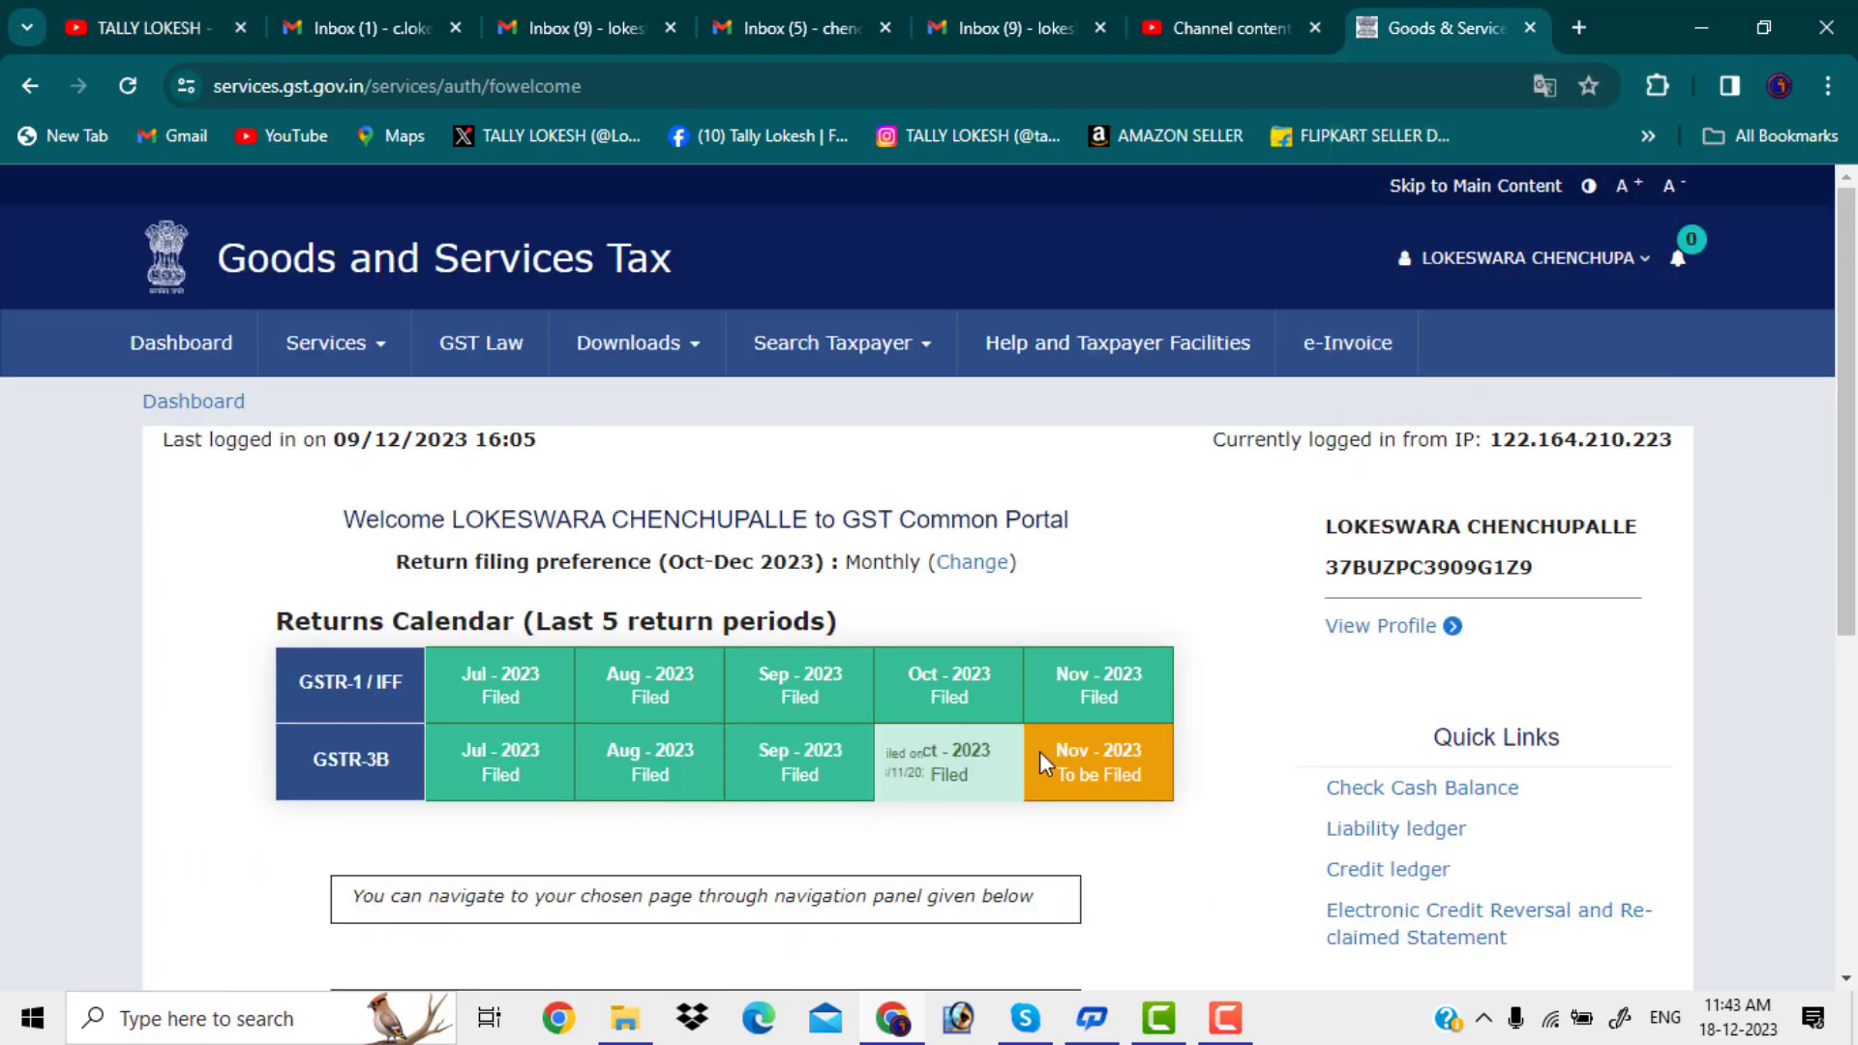
{"action": "mouse_move", "coordinate": [1095, 793]}
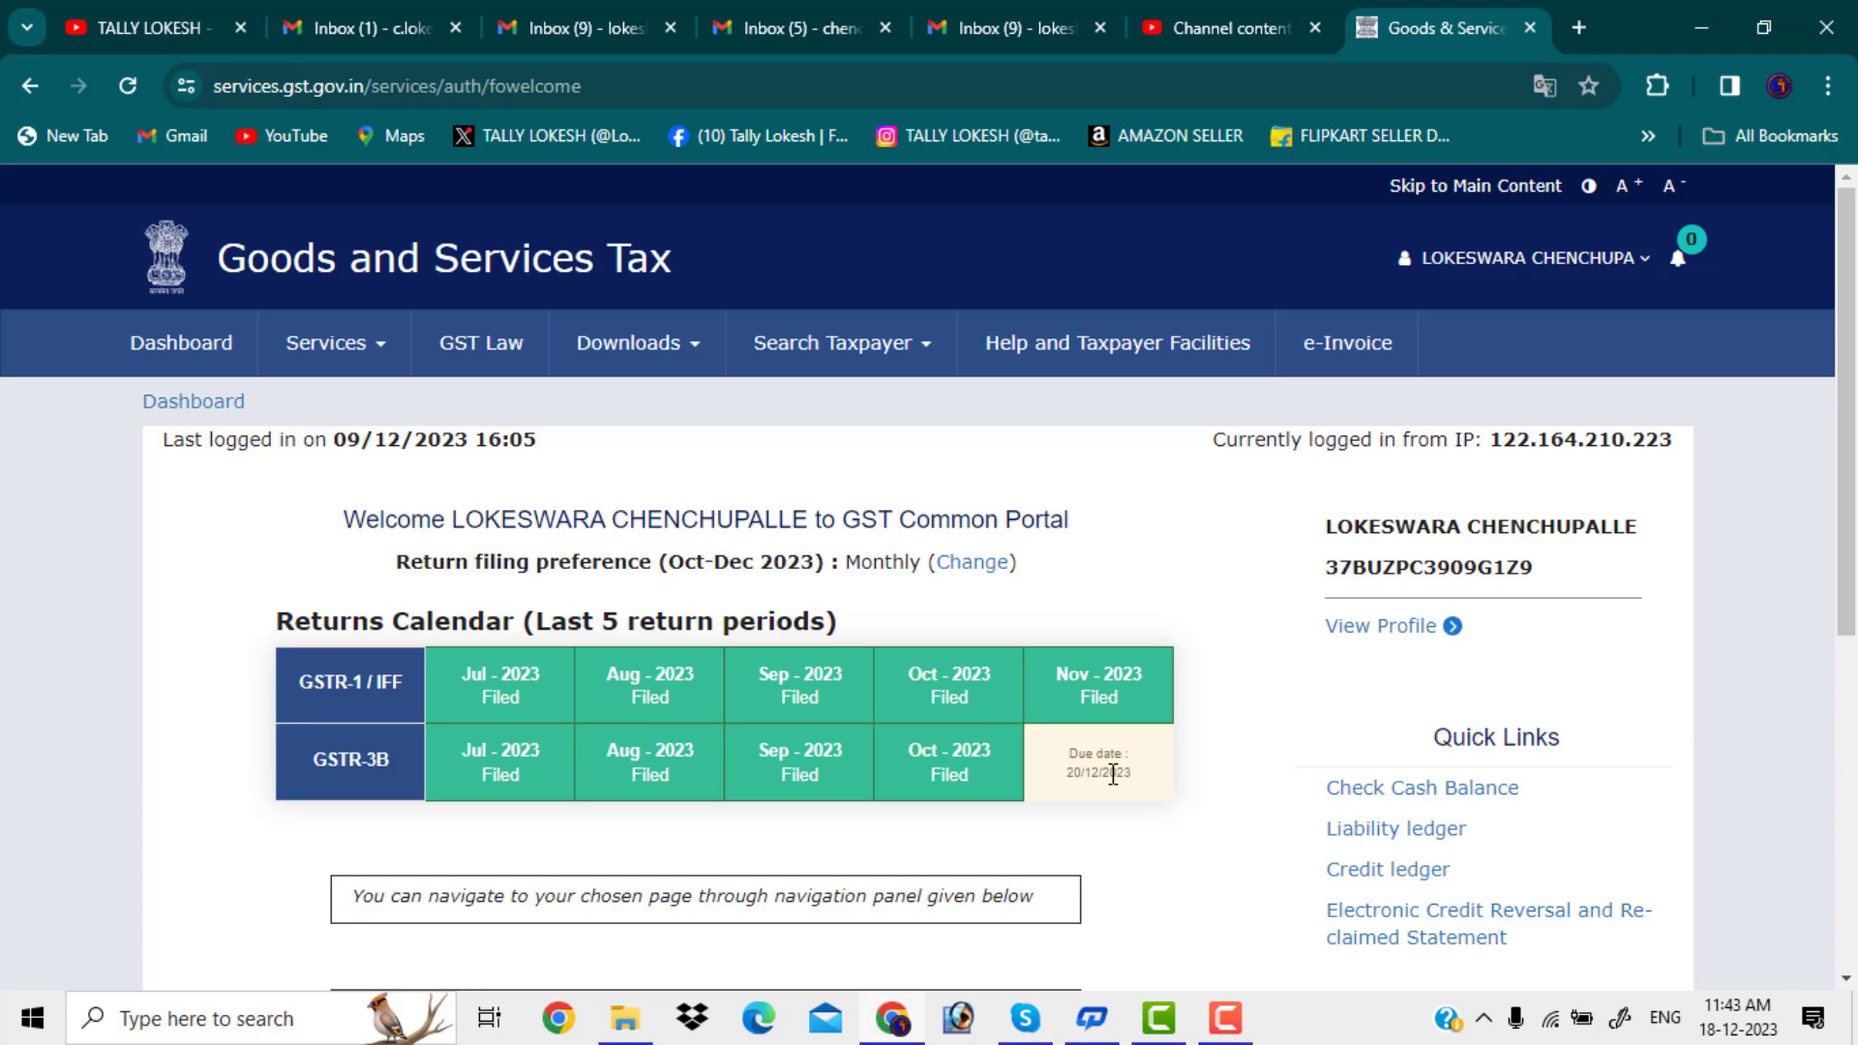
{"action": "scroll", "coordinate": [1114, 769], "scroll_direction": "down", "scroll_amount": 6}
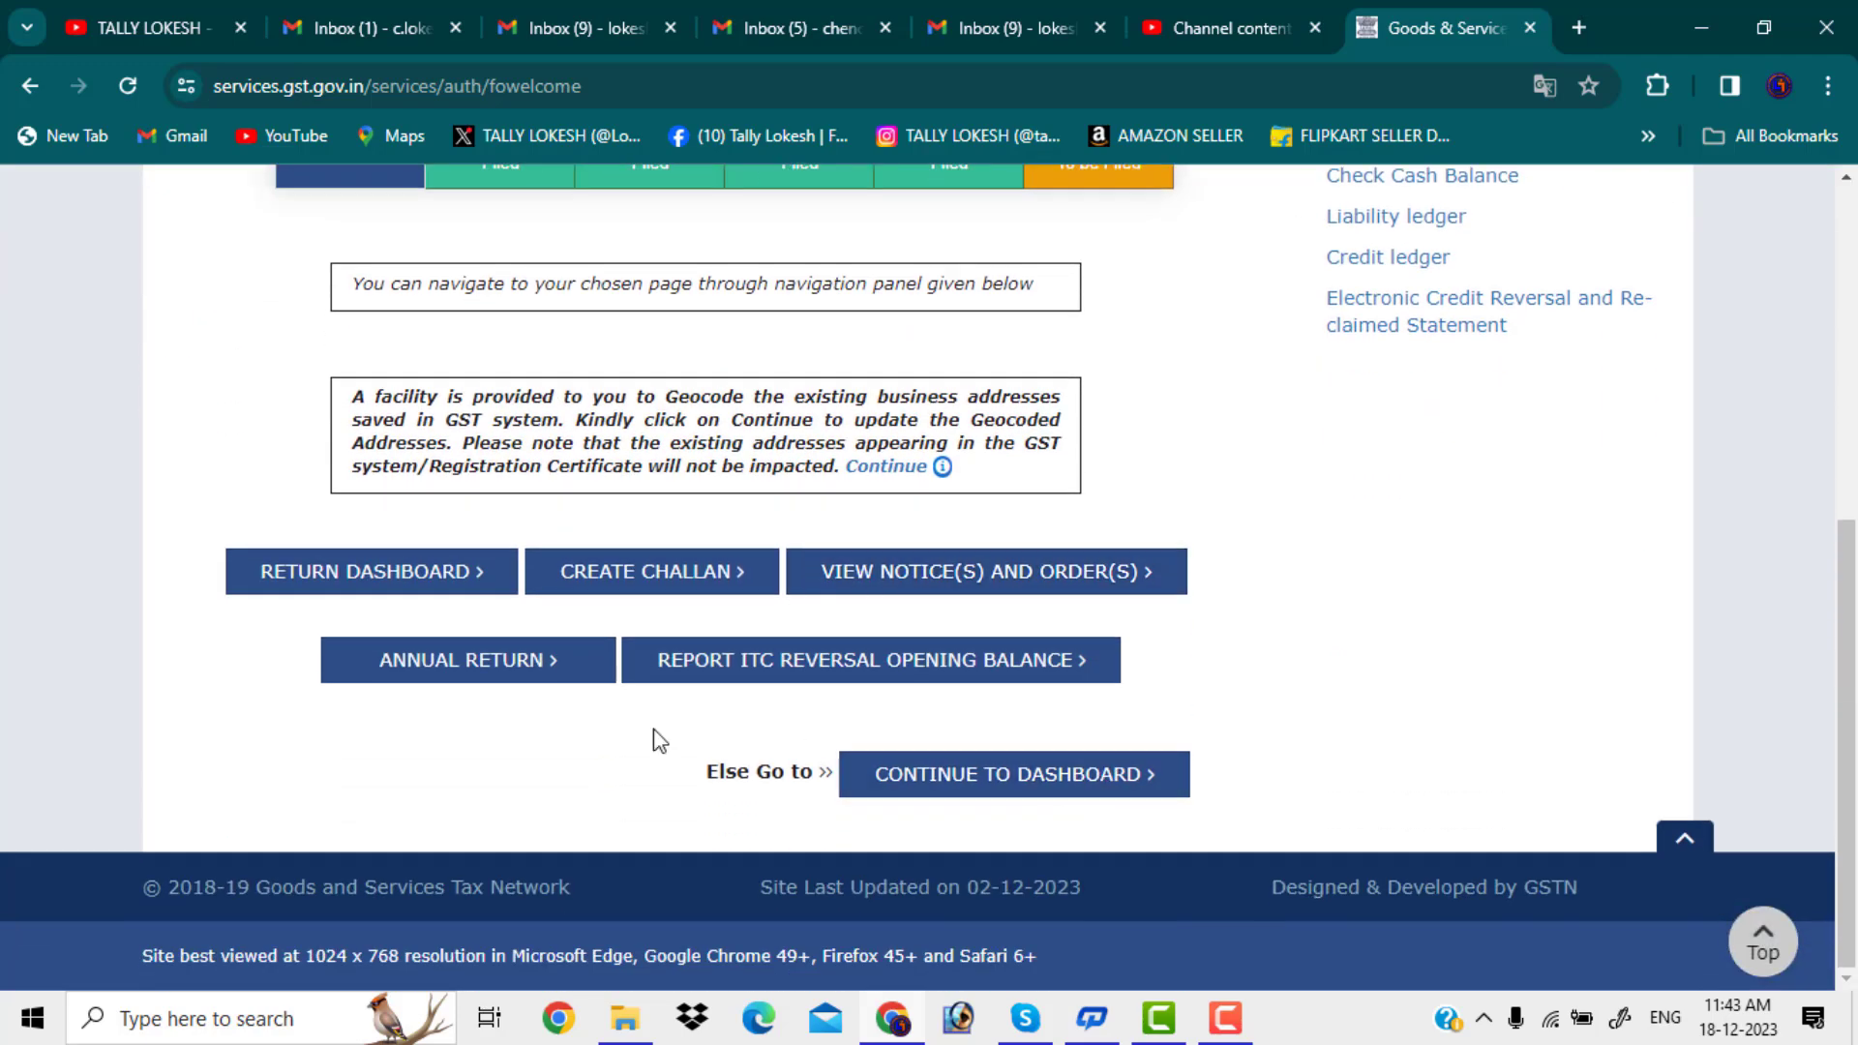
{"action": "left_click", "coordinate": [400, 581]}
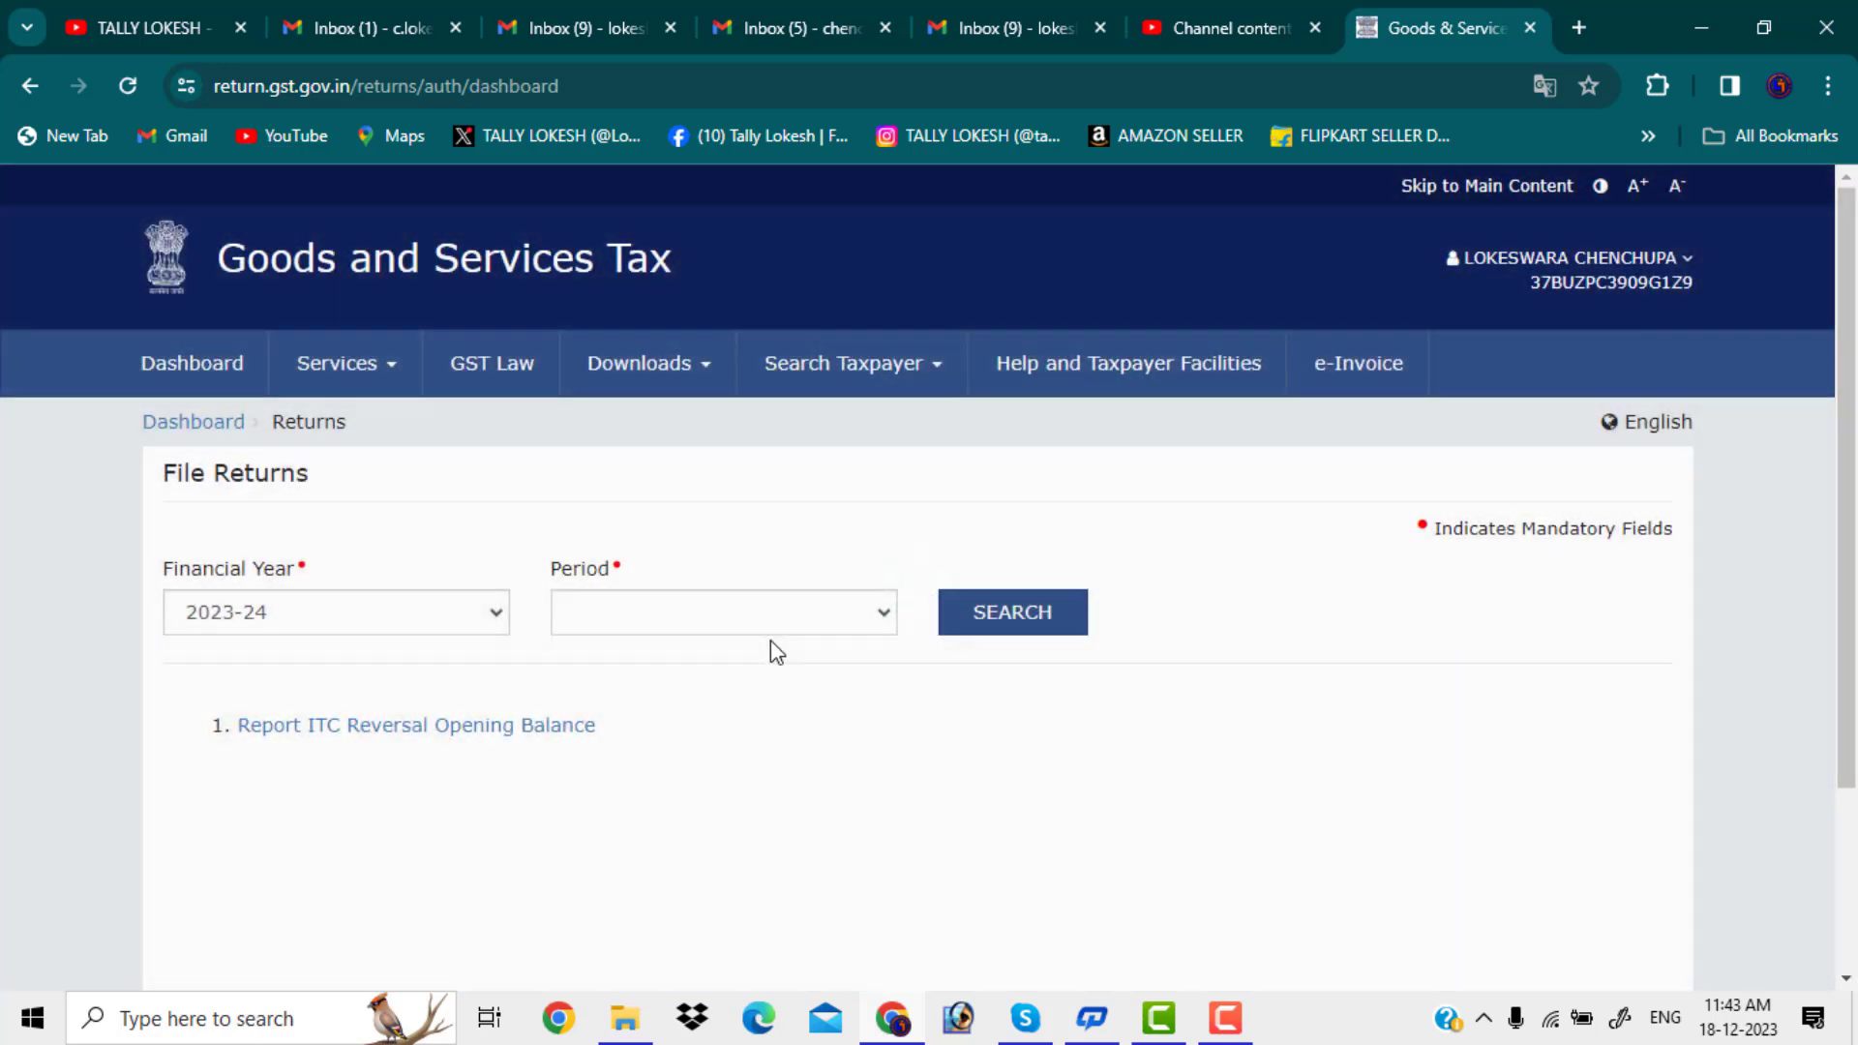
Step: Search the returns for financial year 2023-24 and period November
{"action": "left_click", "coordinate": [495, 611]}
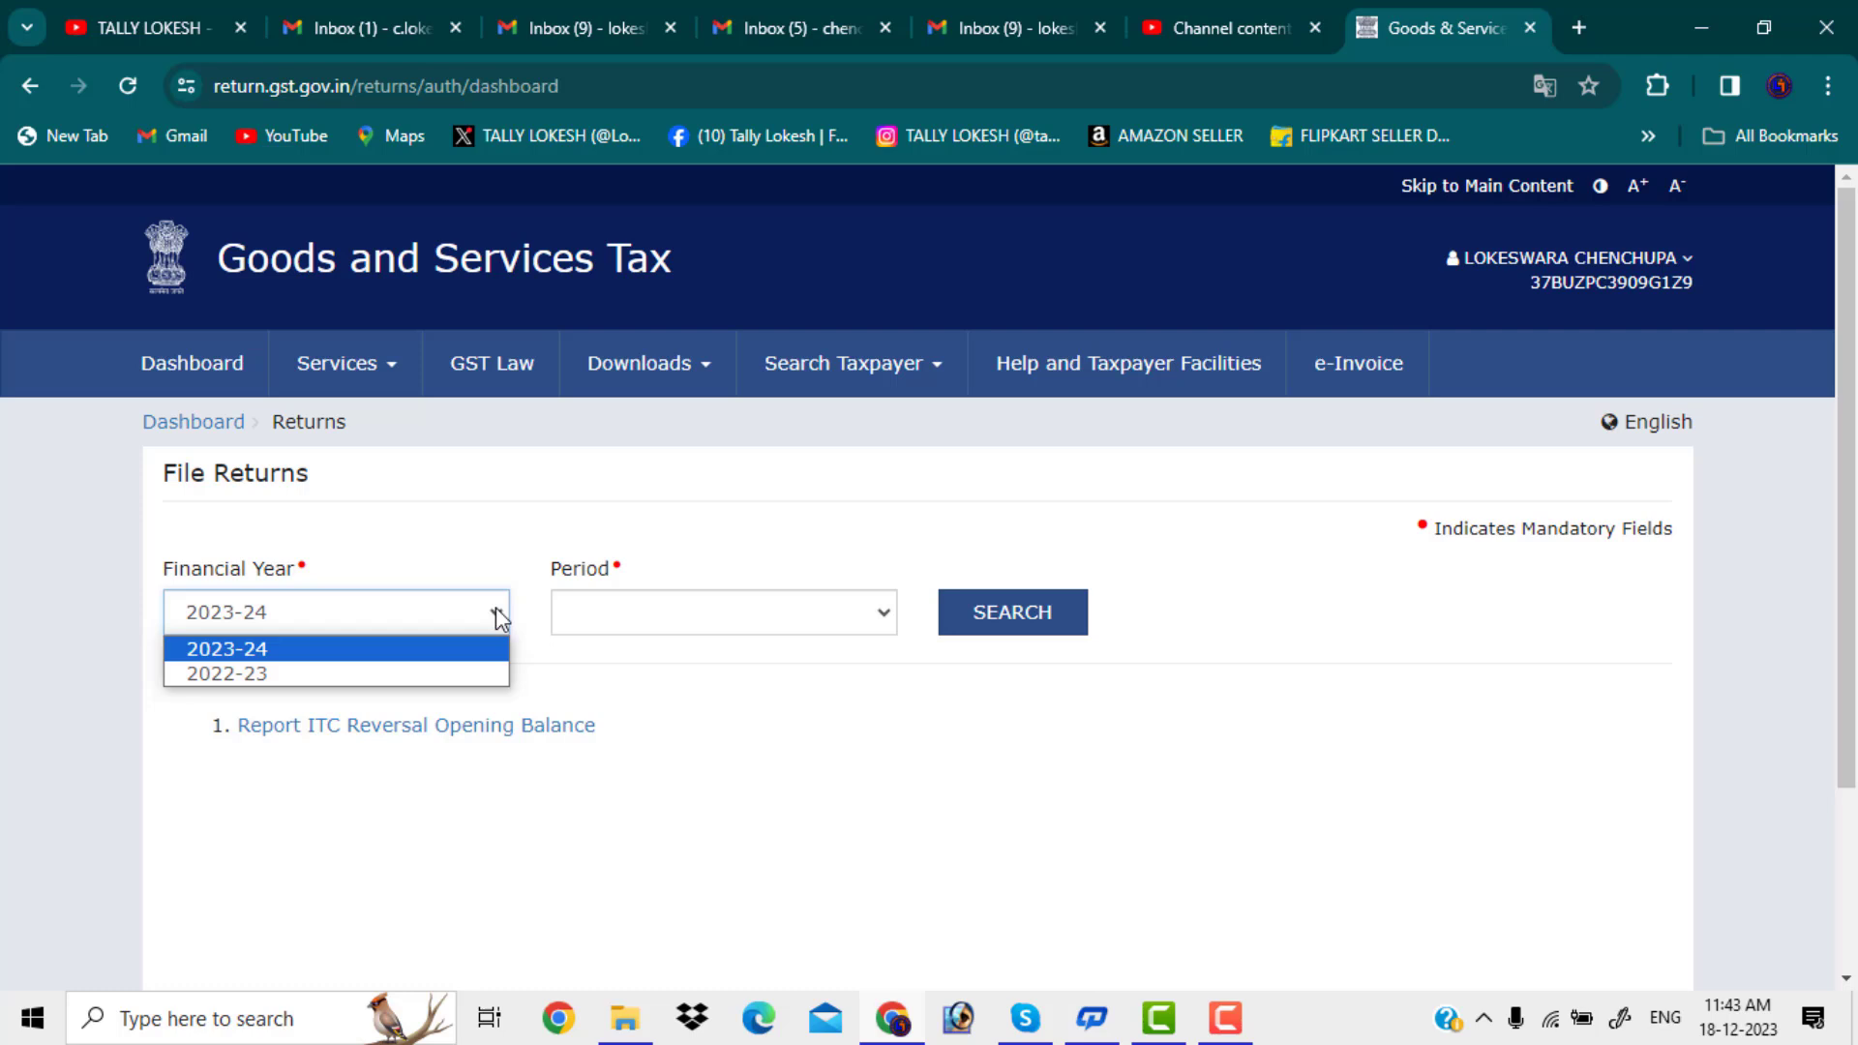
{"action": "left_click", "coordinate": [408, 646]}
{"action": "left_click", "coordinate": [875, 620]}
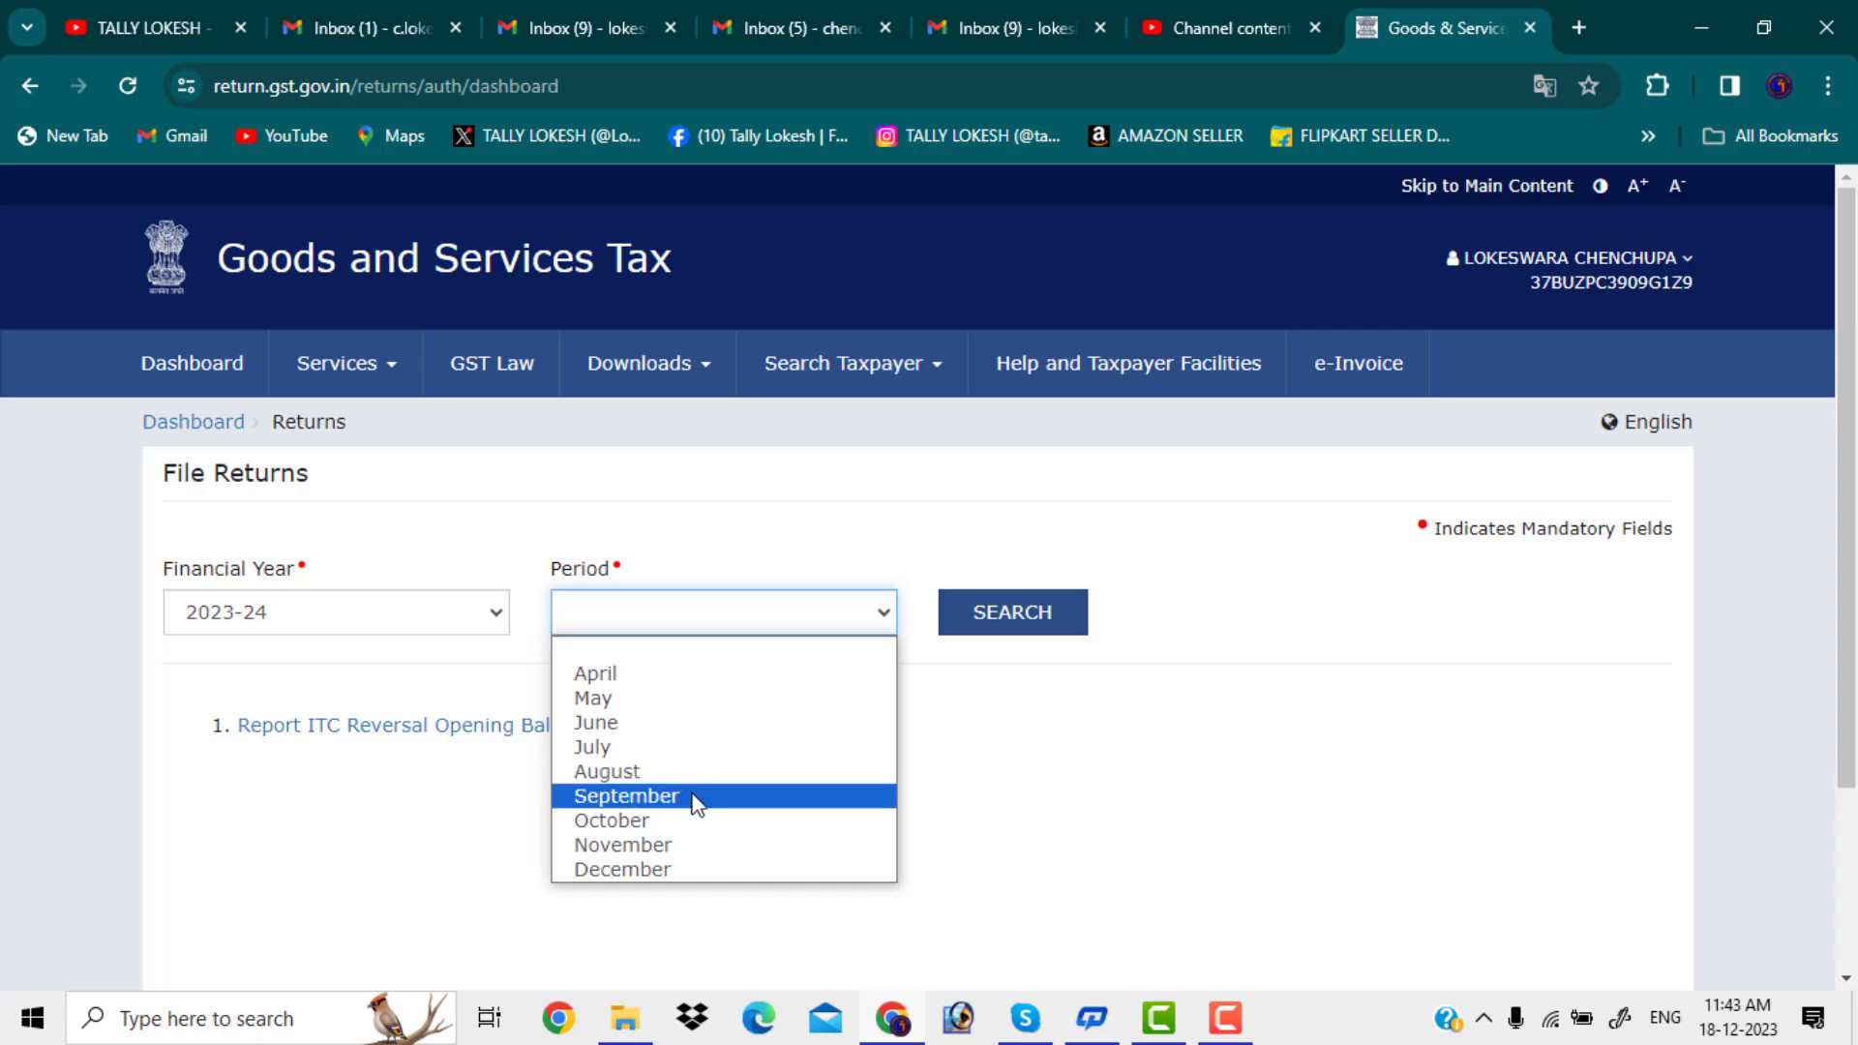
{"action": "left_click", "coordinate": [691, 846]}
{"action": "left_click", "coordinate": [1024, 629]}
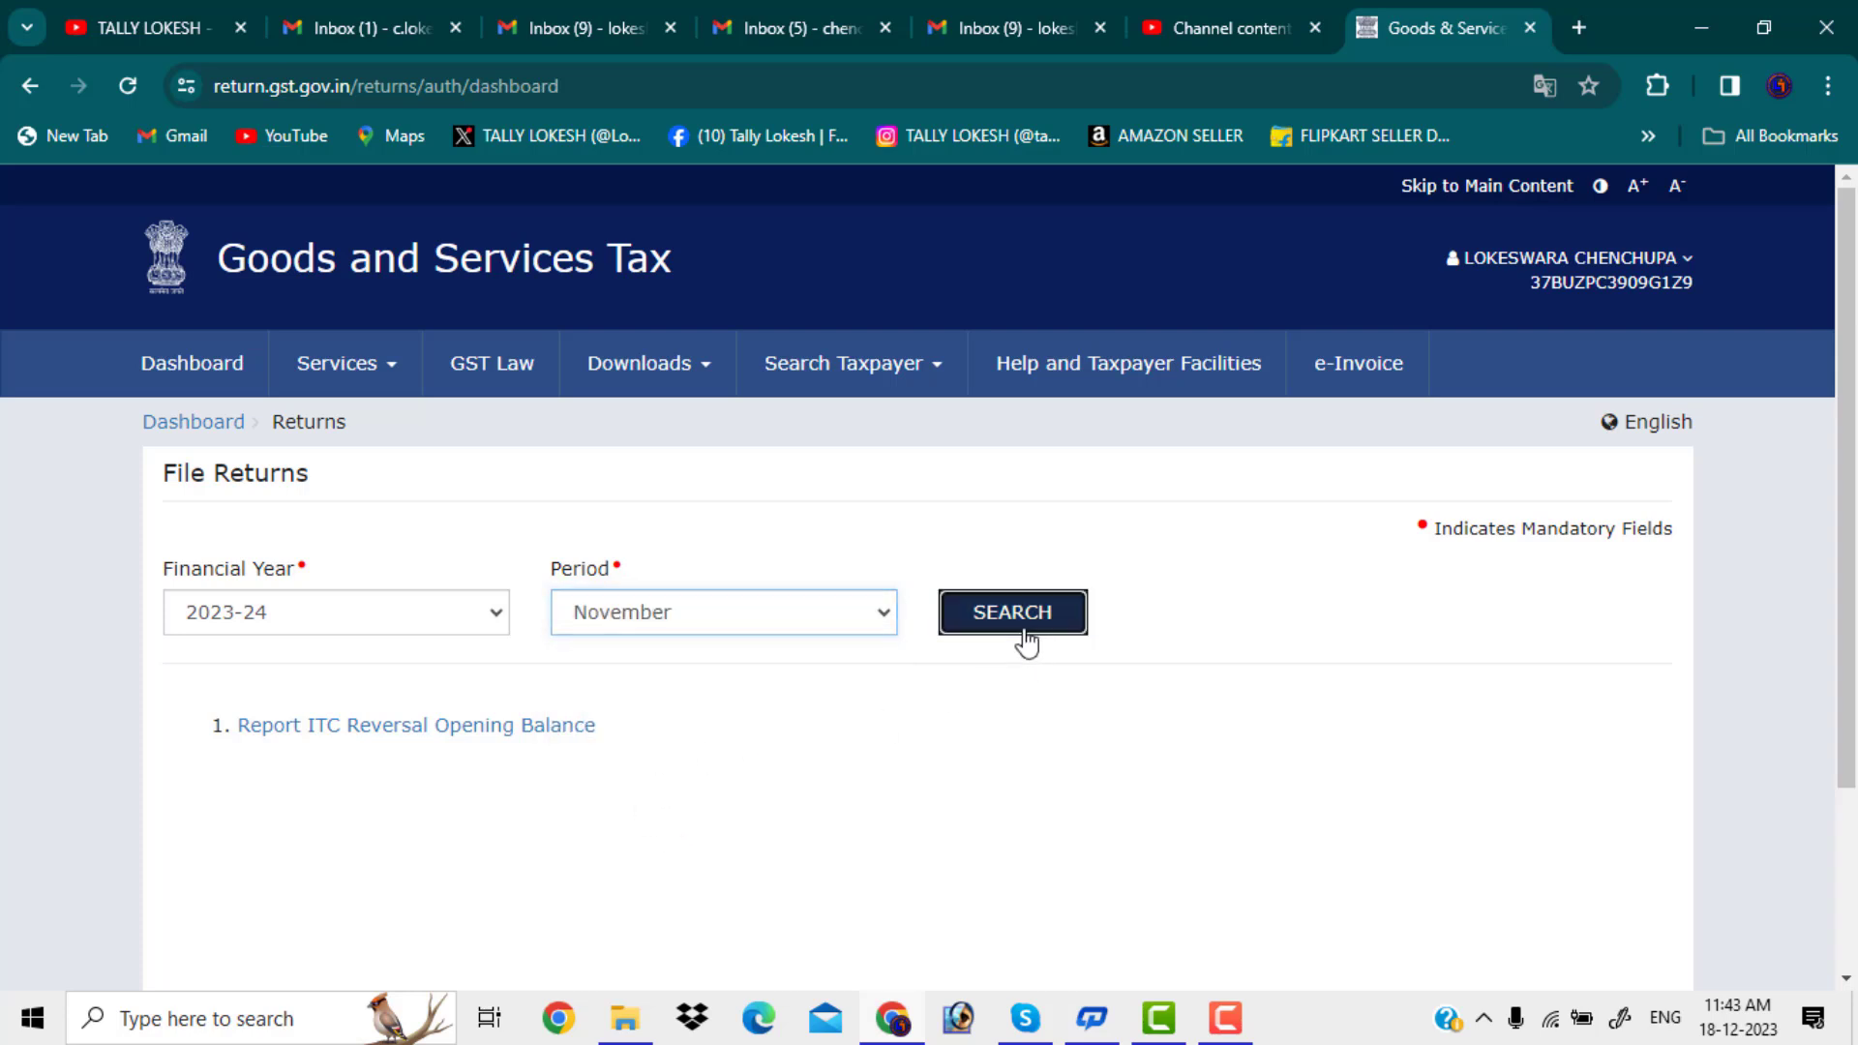
Step: Open the GSTR-3B monthly return, declare that it is not a nil return, and dismiss the system generated summary
{"action": "scroll", "coordinate": [1021, 667], "scroll_direction": "down", "scroll_amount": 8}
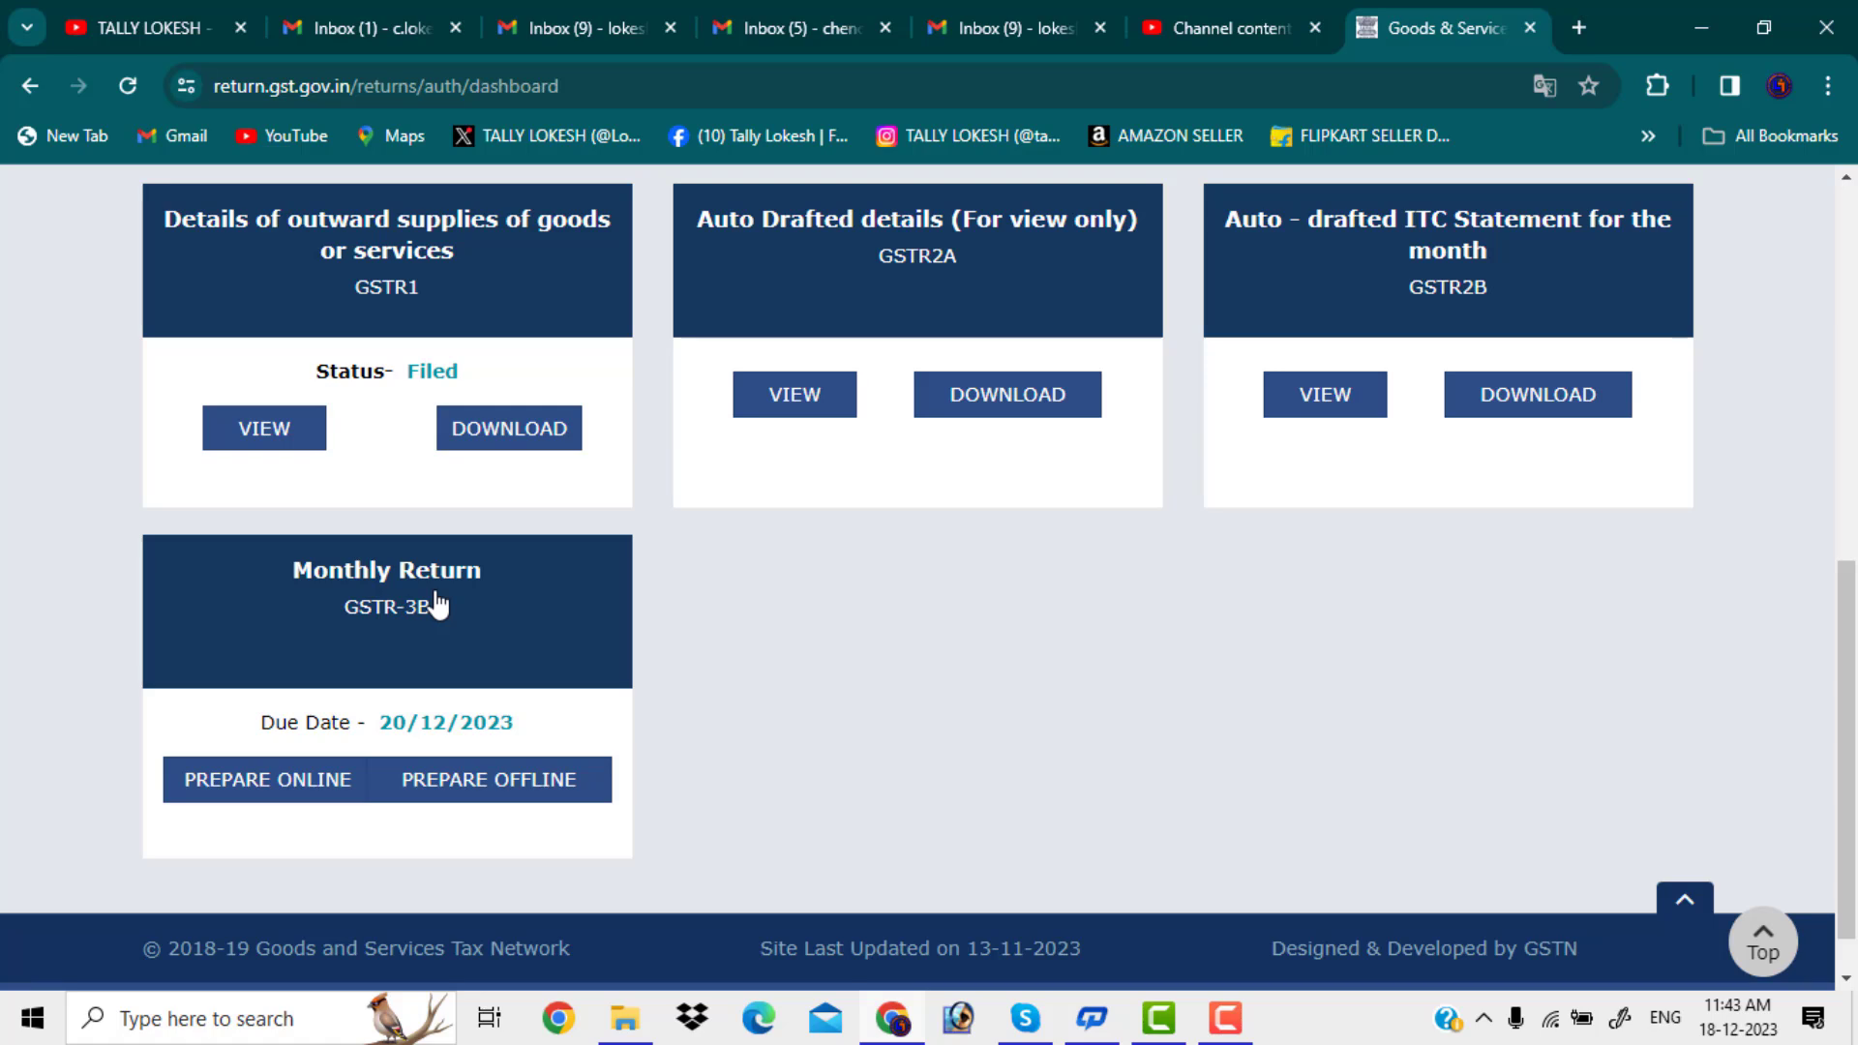
{"action": "left_click", "coordinate": [501, 616]}
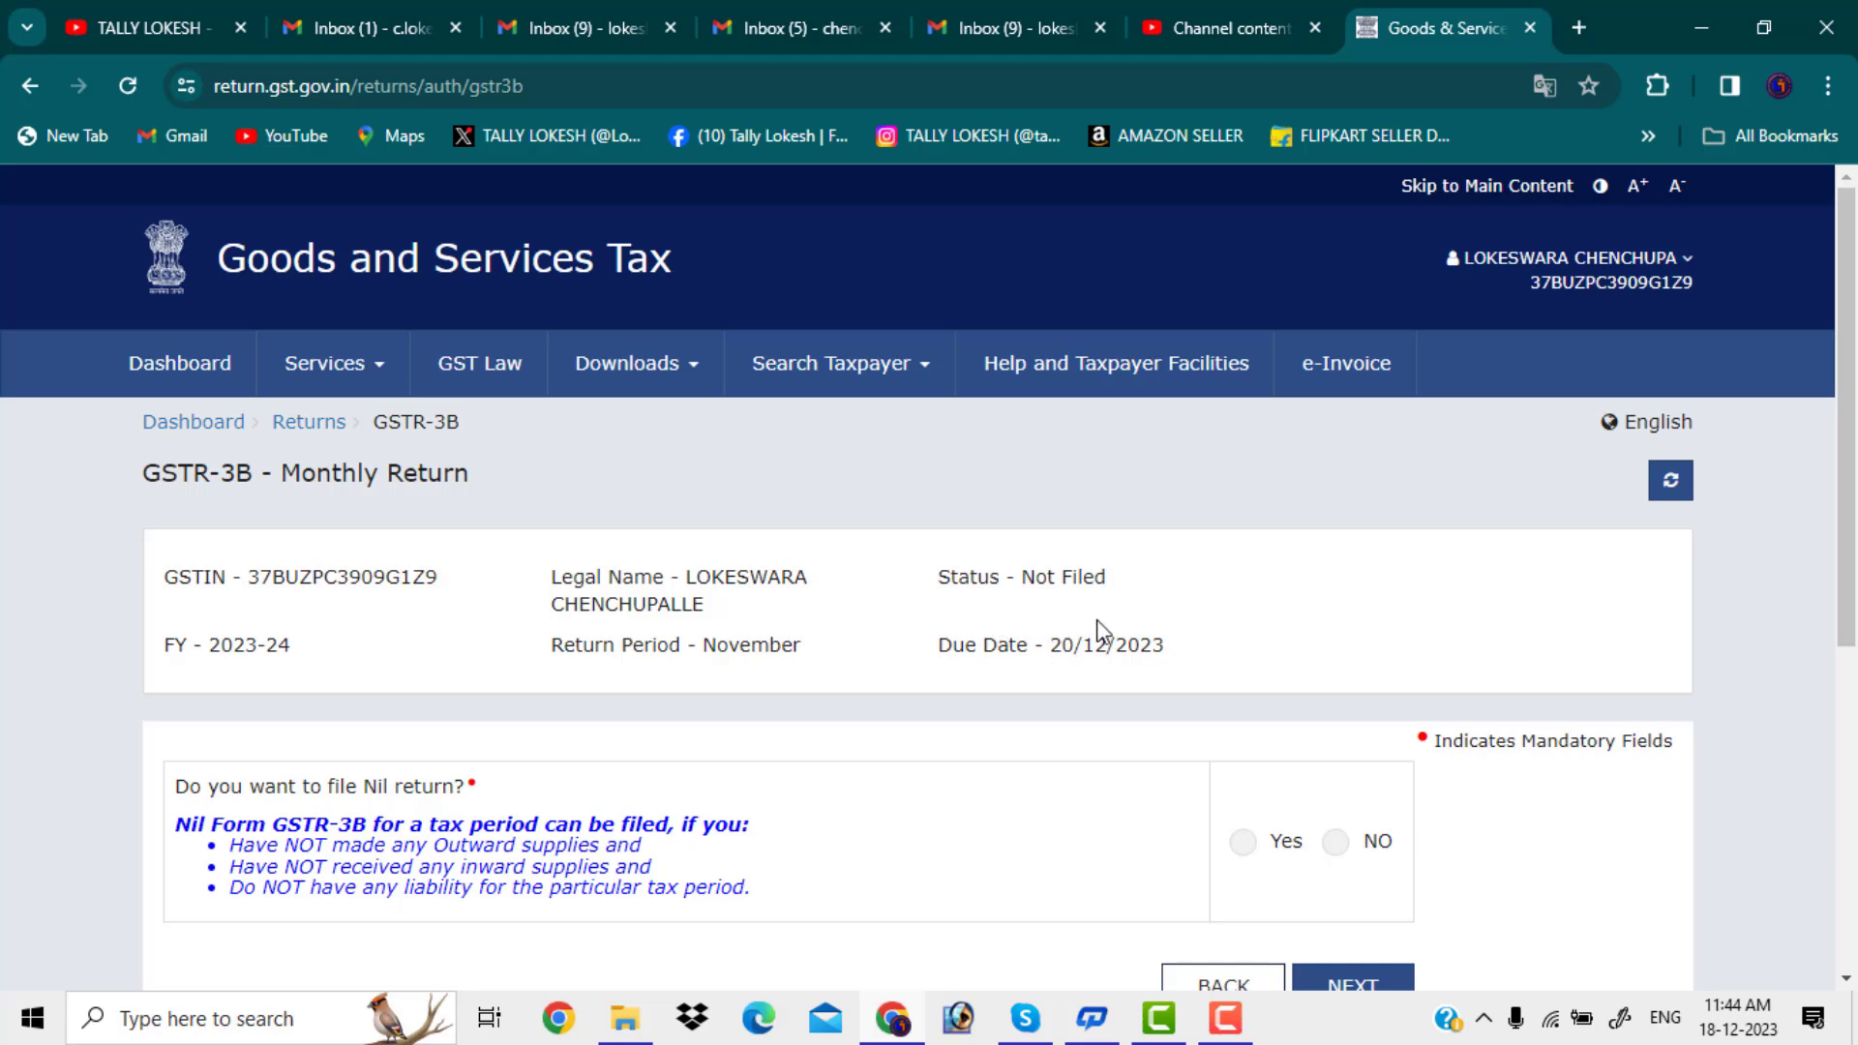
{"action": "scroll", "coordinate": [1095, 620], "scroll_direction": "down", "scroll_amount": 3}
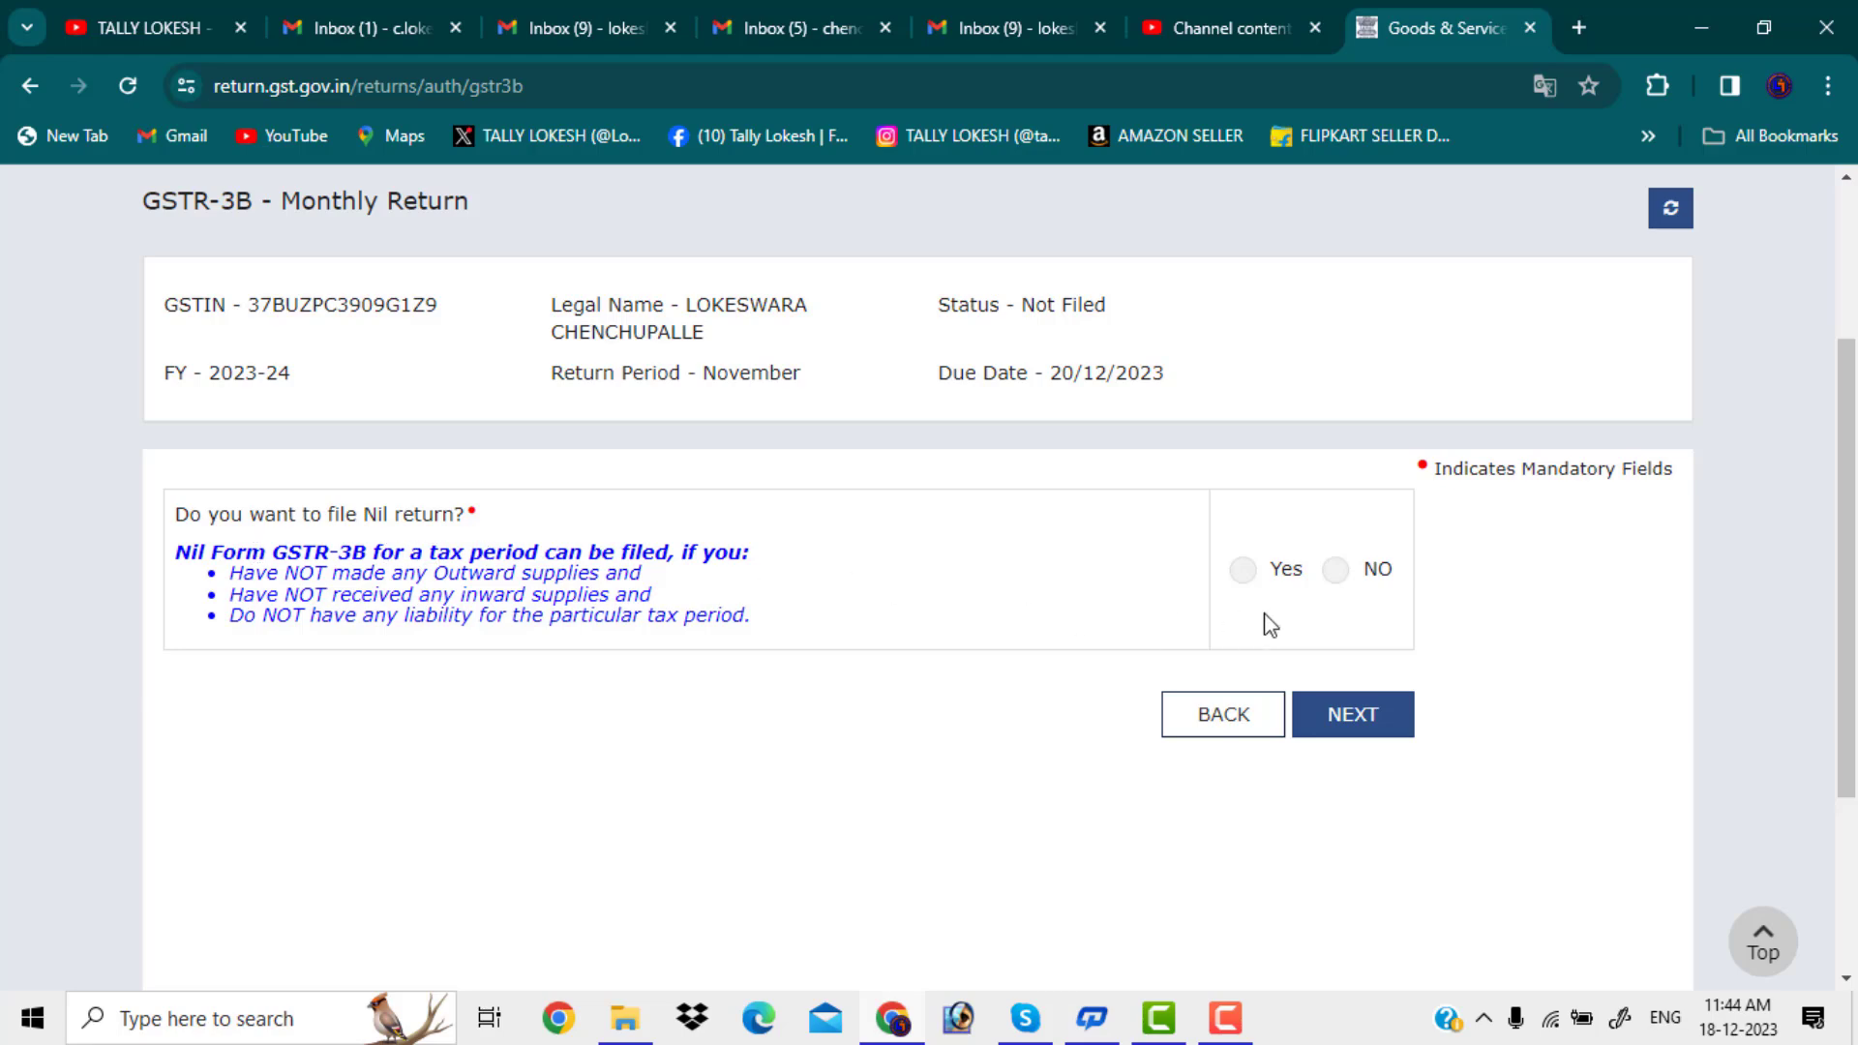
{"action": "left_click", "coordinate": [1338, 585]}
{"action": "left_click", "coordinate": [1353, 720]}
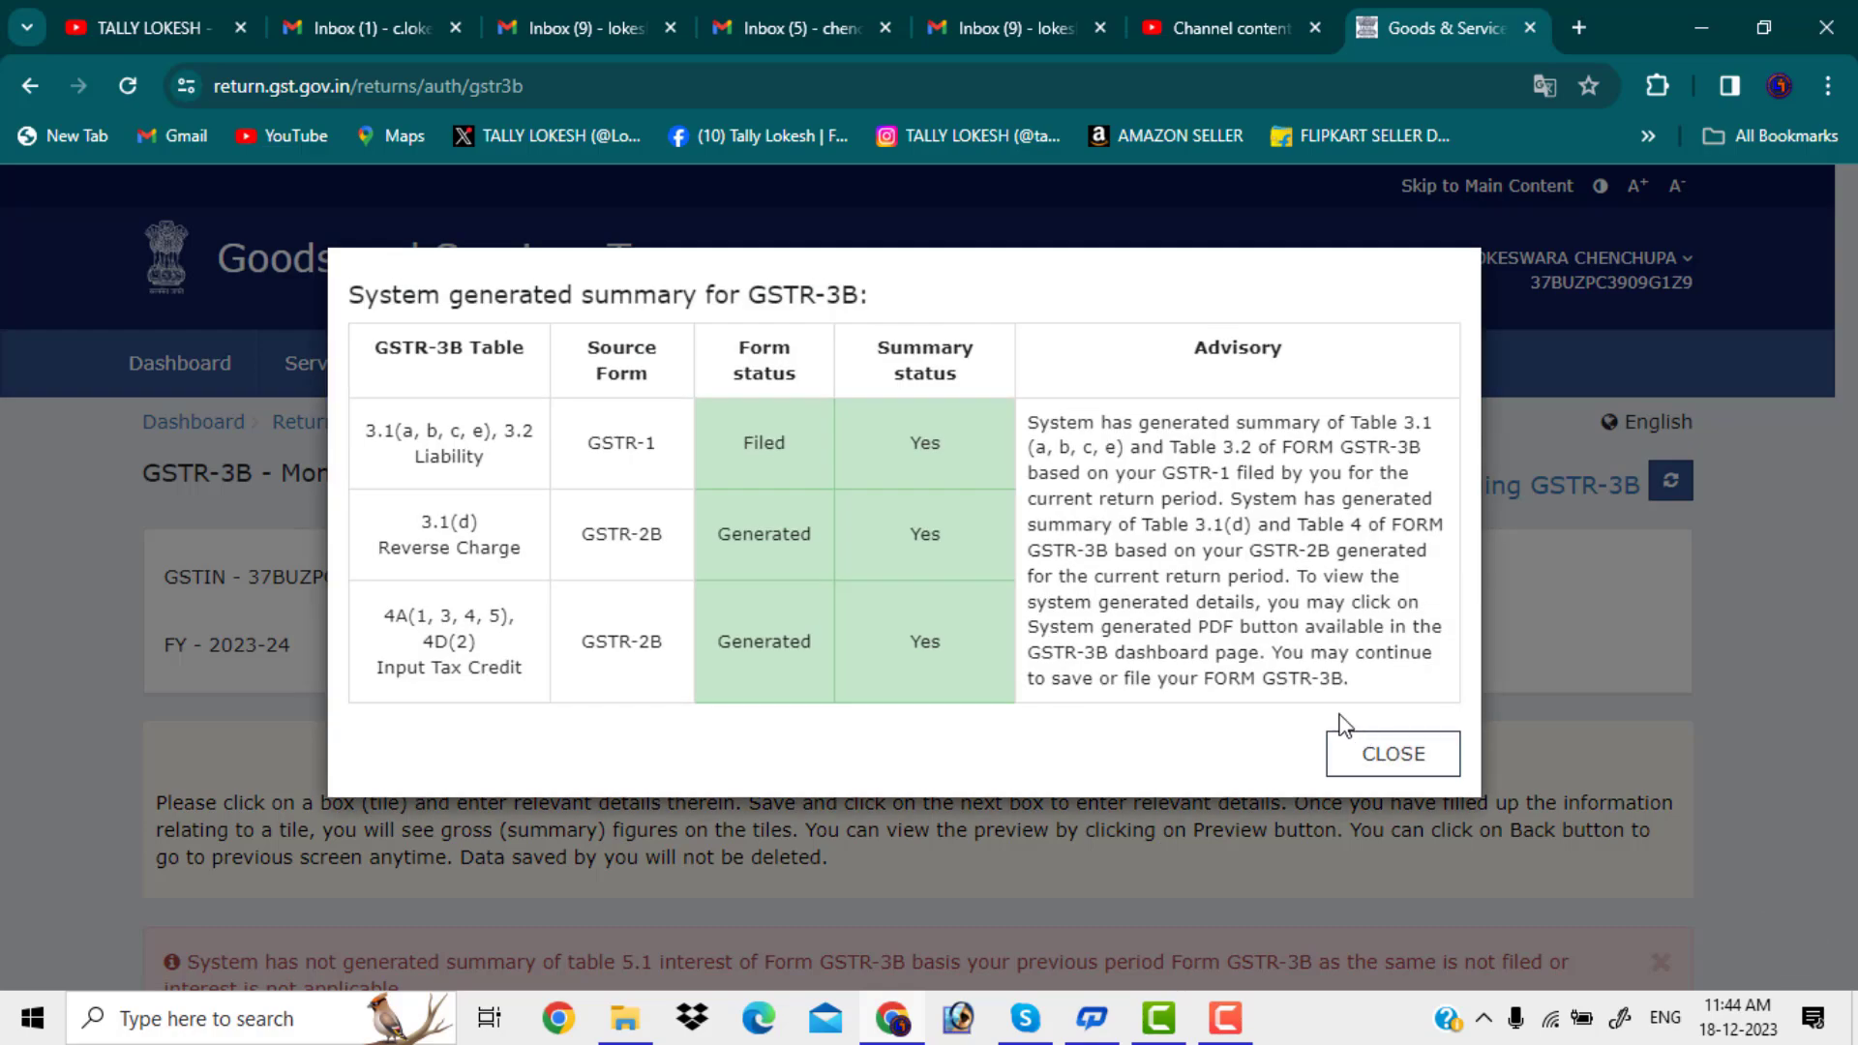
{"action": "left_click", "coordinate": [1393, 755]}
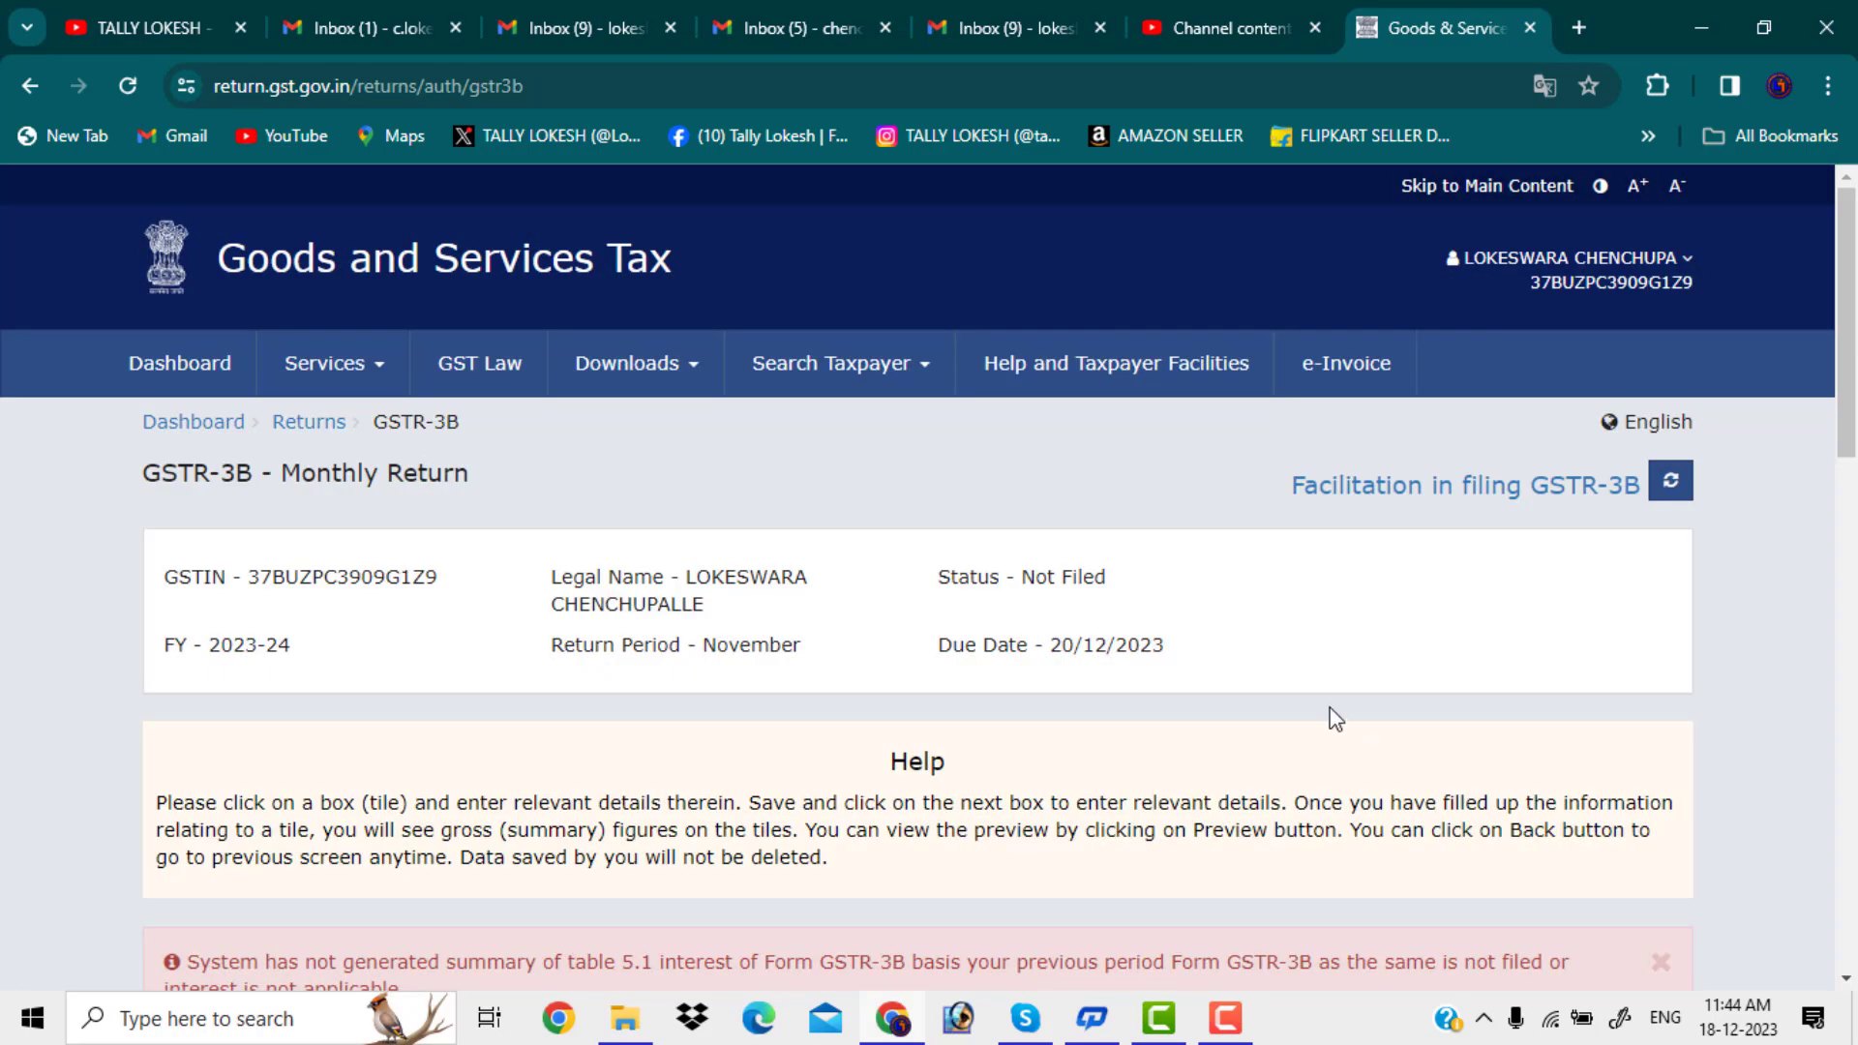
Step: Save the GSTR-3B with its auto-filled table values and refresh the return's status
{"action": "scroll", "coordinate": [1335, 719], "scroll_direction": "down", "scroll_amount": 10}
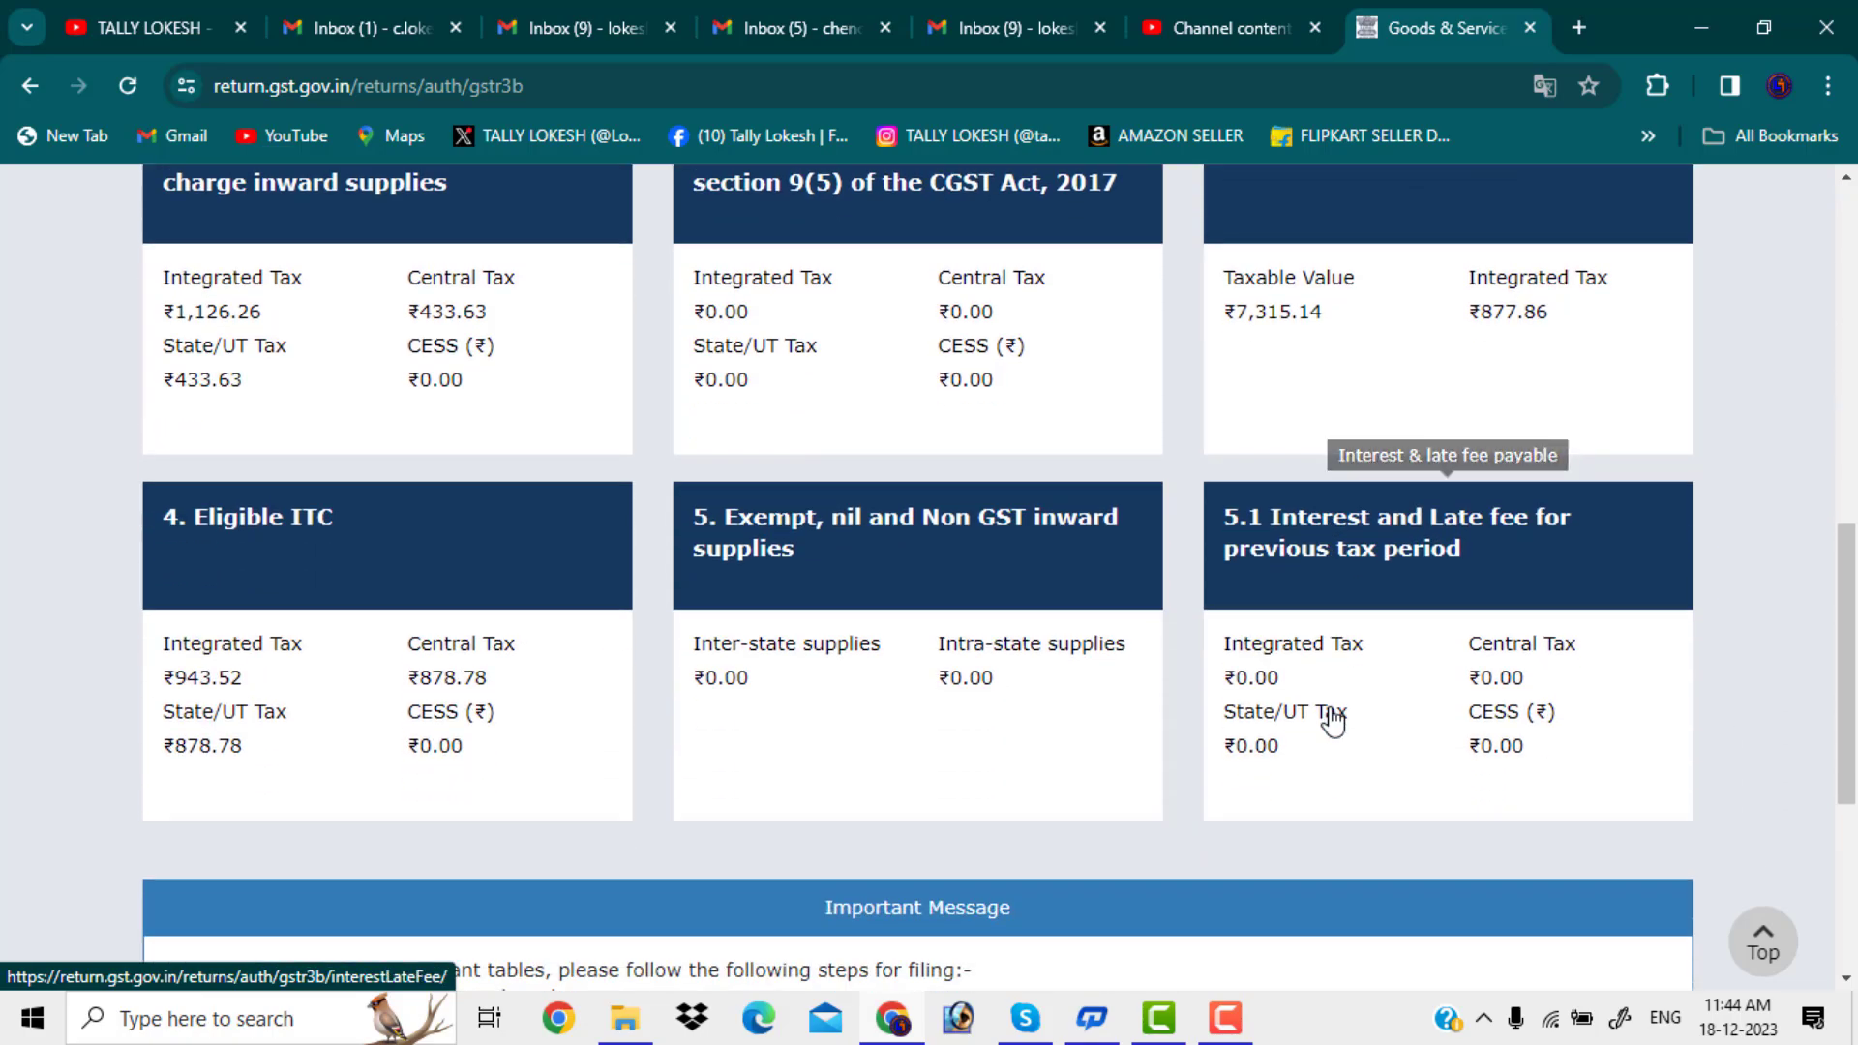
{"action": "scroll", "coordinate": [1333, 721], "scroll_direction": "down", "scroll_amount": 5}
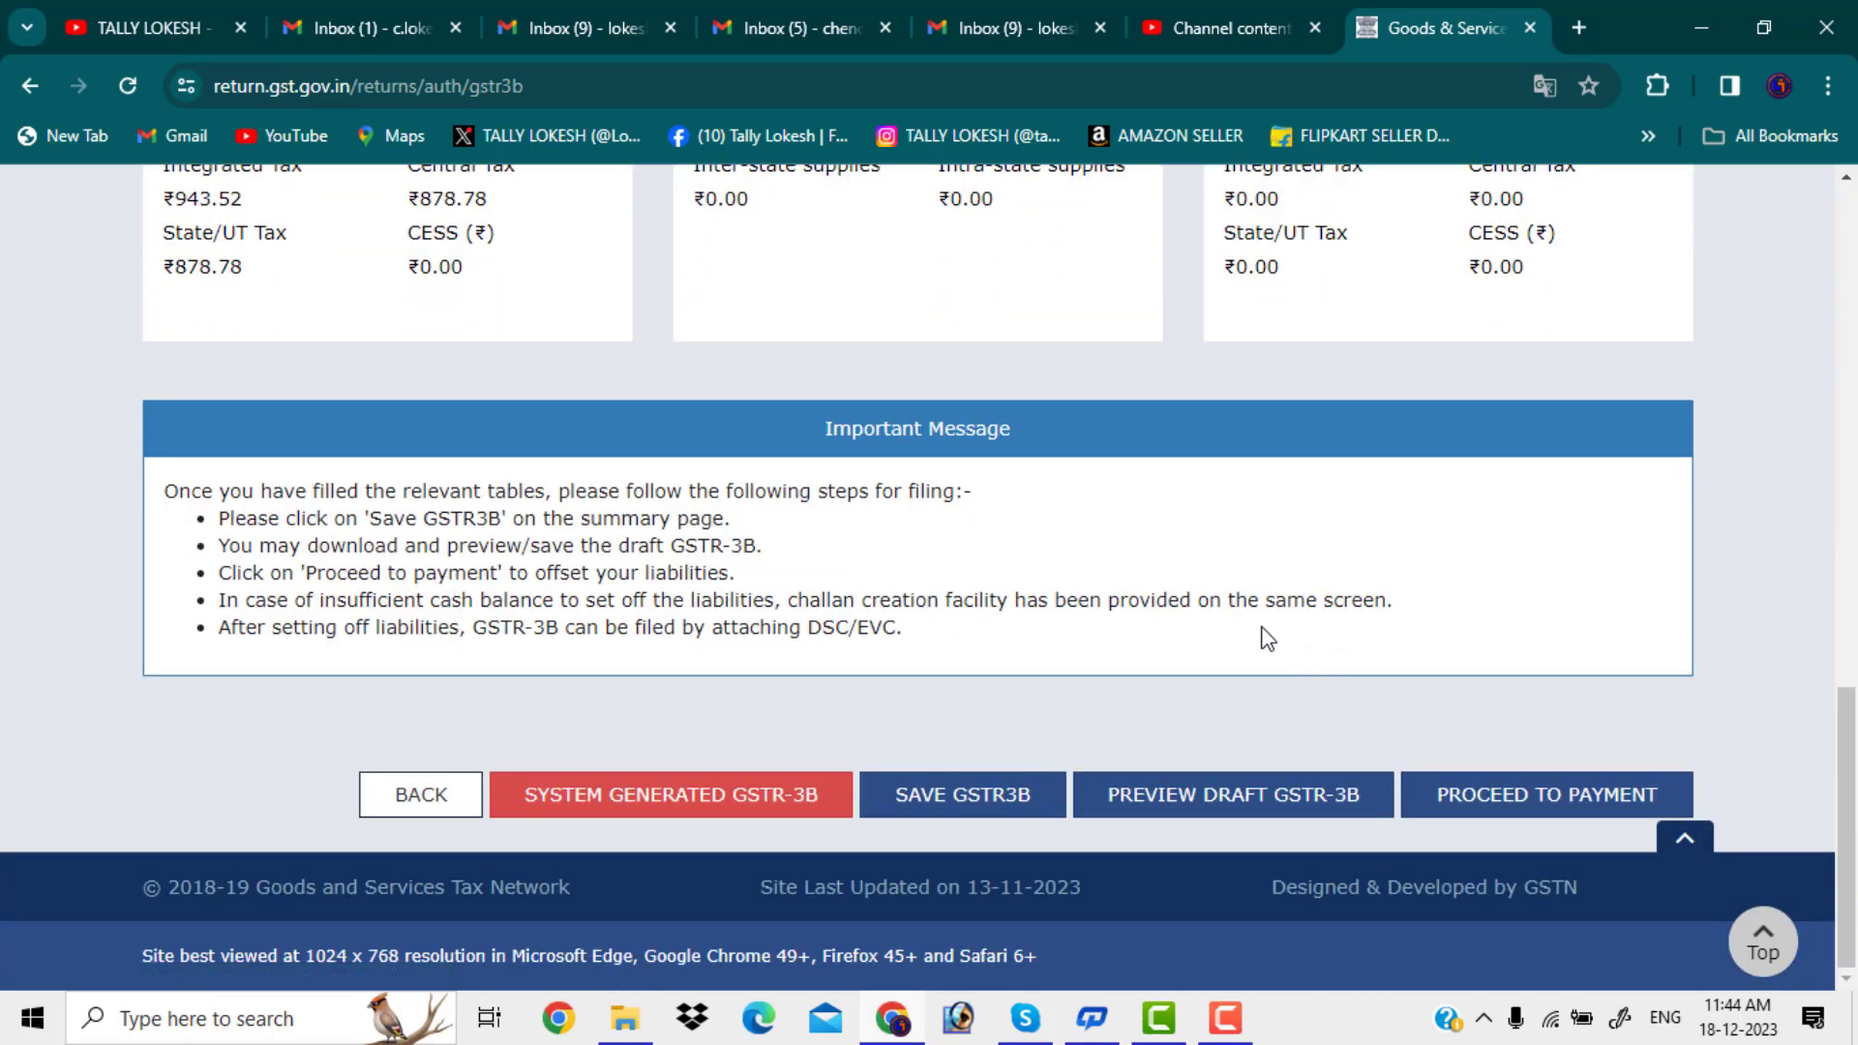
{"action": "left_click", "coordinate": [997, 812]}
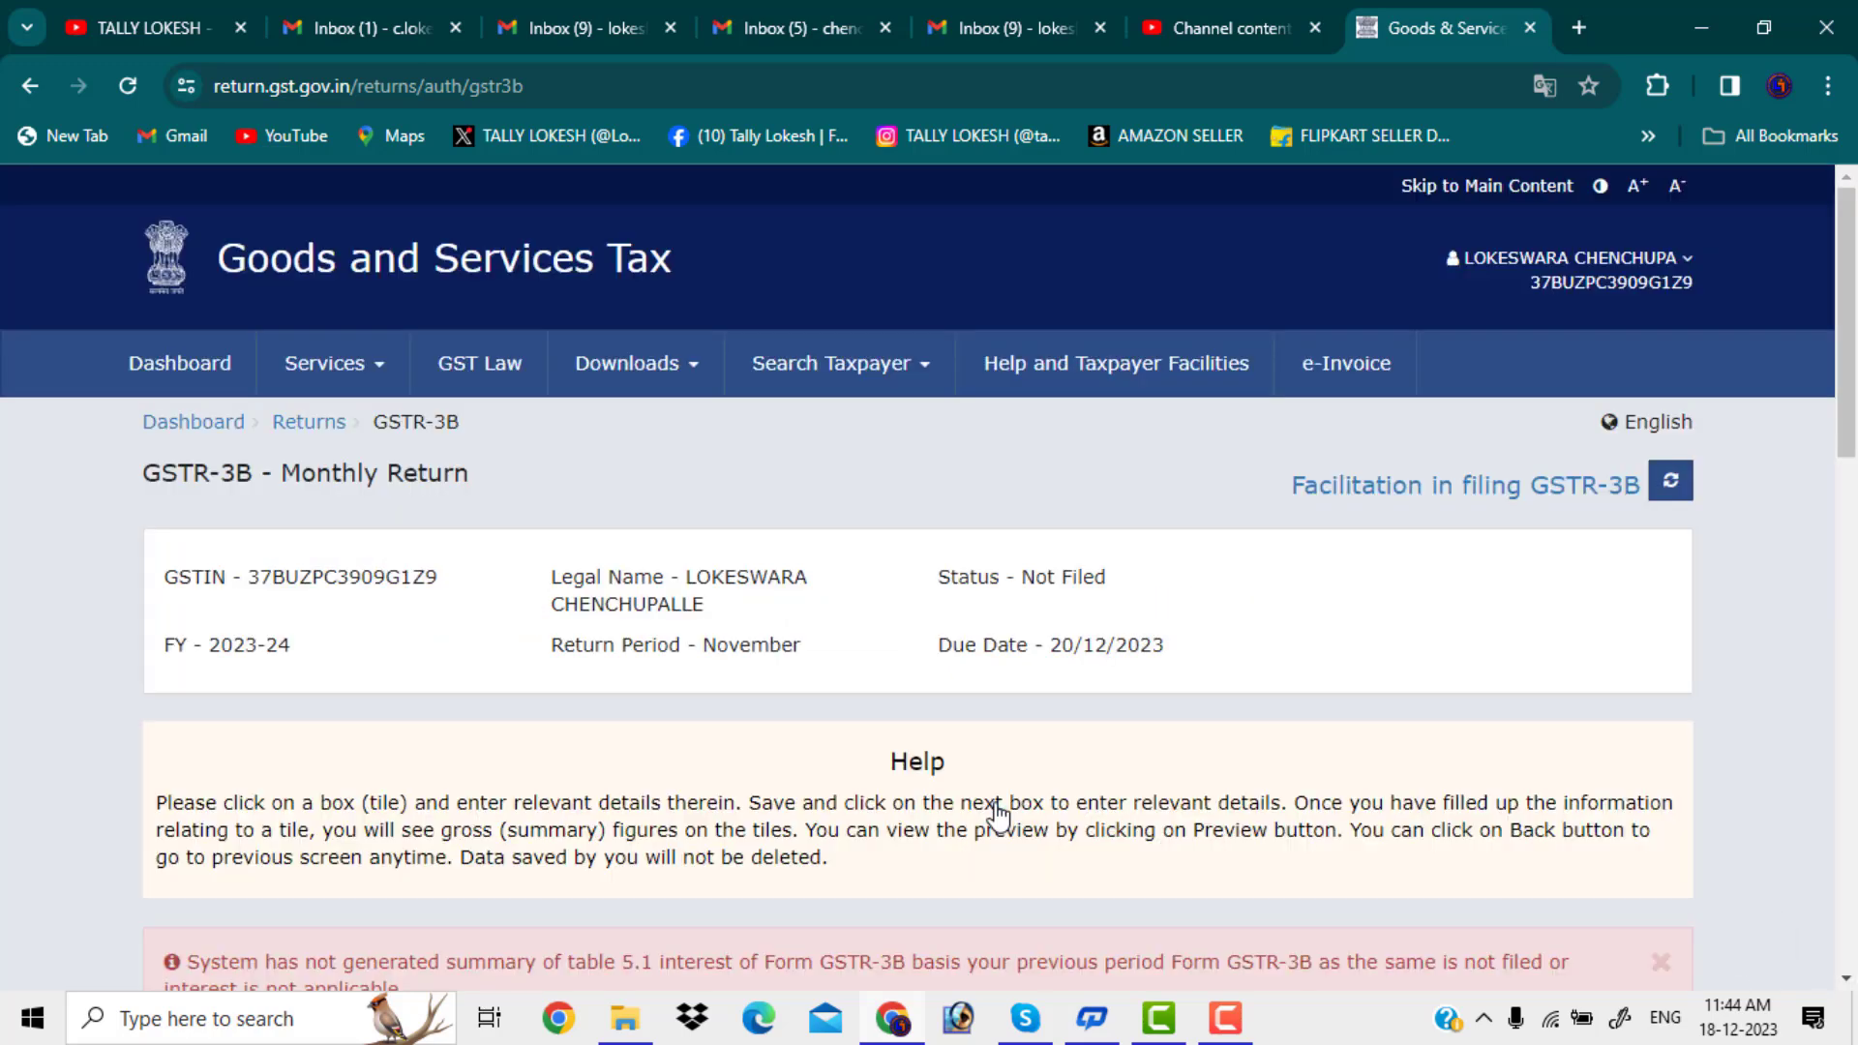
{"action": "left_click", "coordinate": [1662, 498]}
Step: Proceed from the saved GSTR-3B summary to the payment of tax page
{"action": "scroll", "coordinate": [1249, 639], "scroll_direction": "down", "scroll_amount": 8}
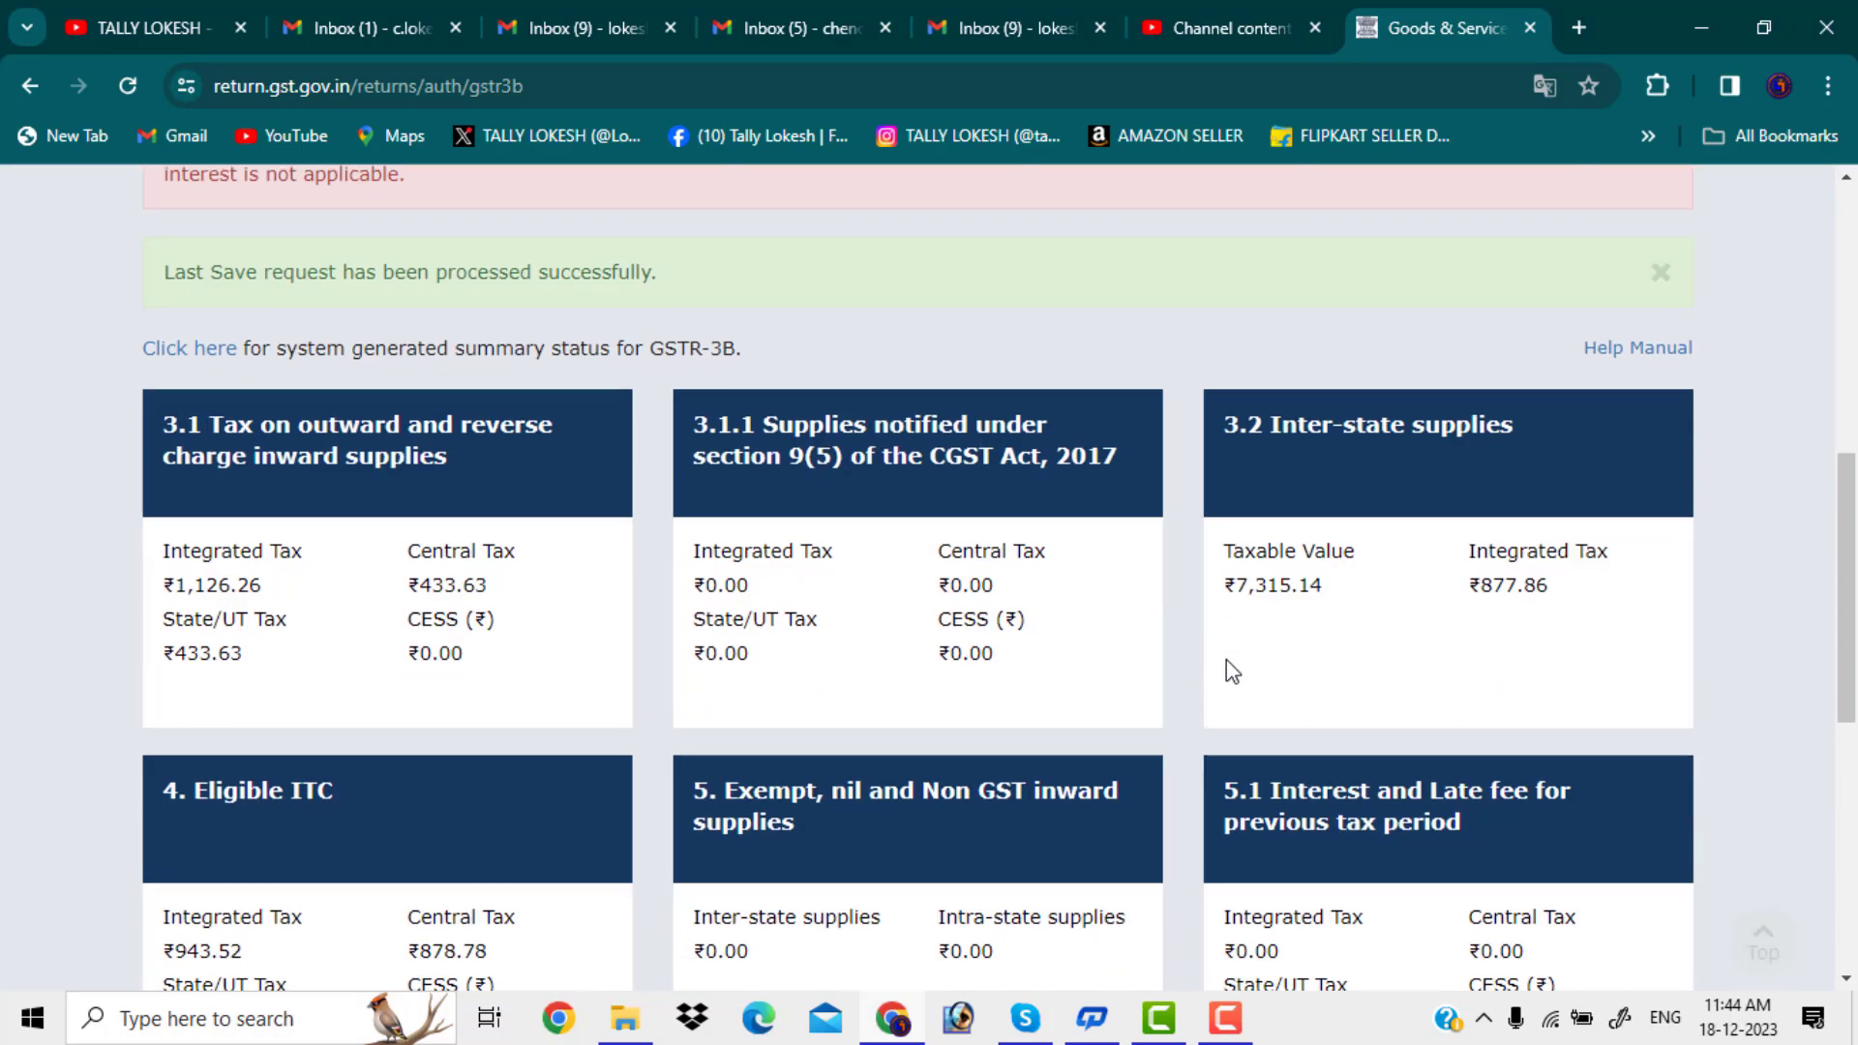
{"action": "scroll", "coordinate": [1228, 667], "scroll_direction": "down", "scroll_amount": 4}
{"action": "scroll", "coordinate": [1226, 678], "scroll_direction": "down", "scroll_amount": 4}
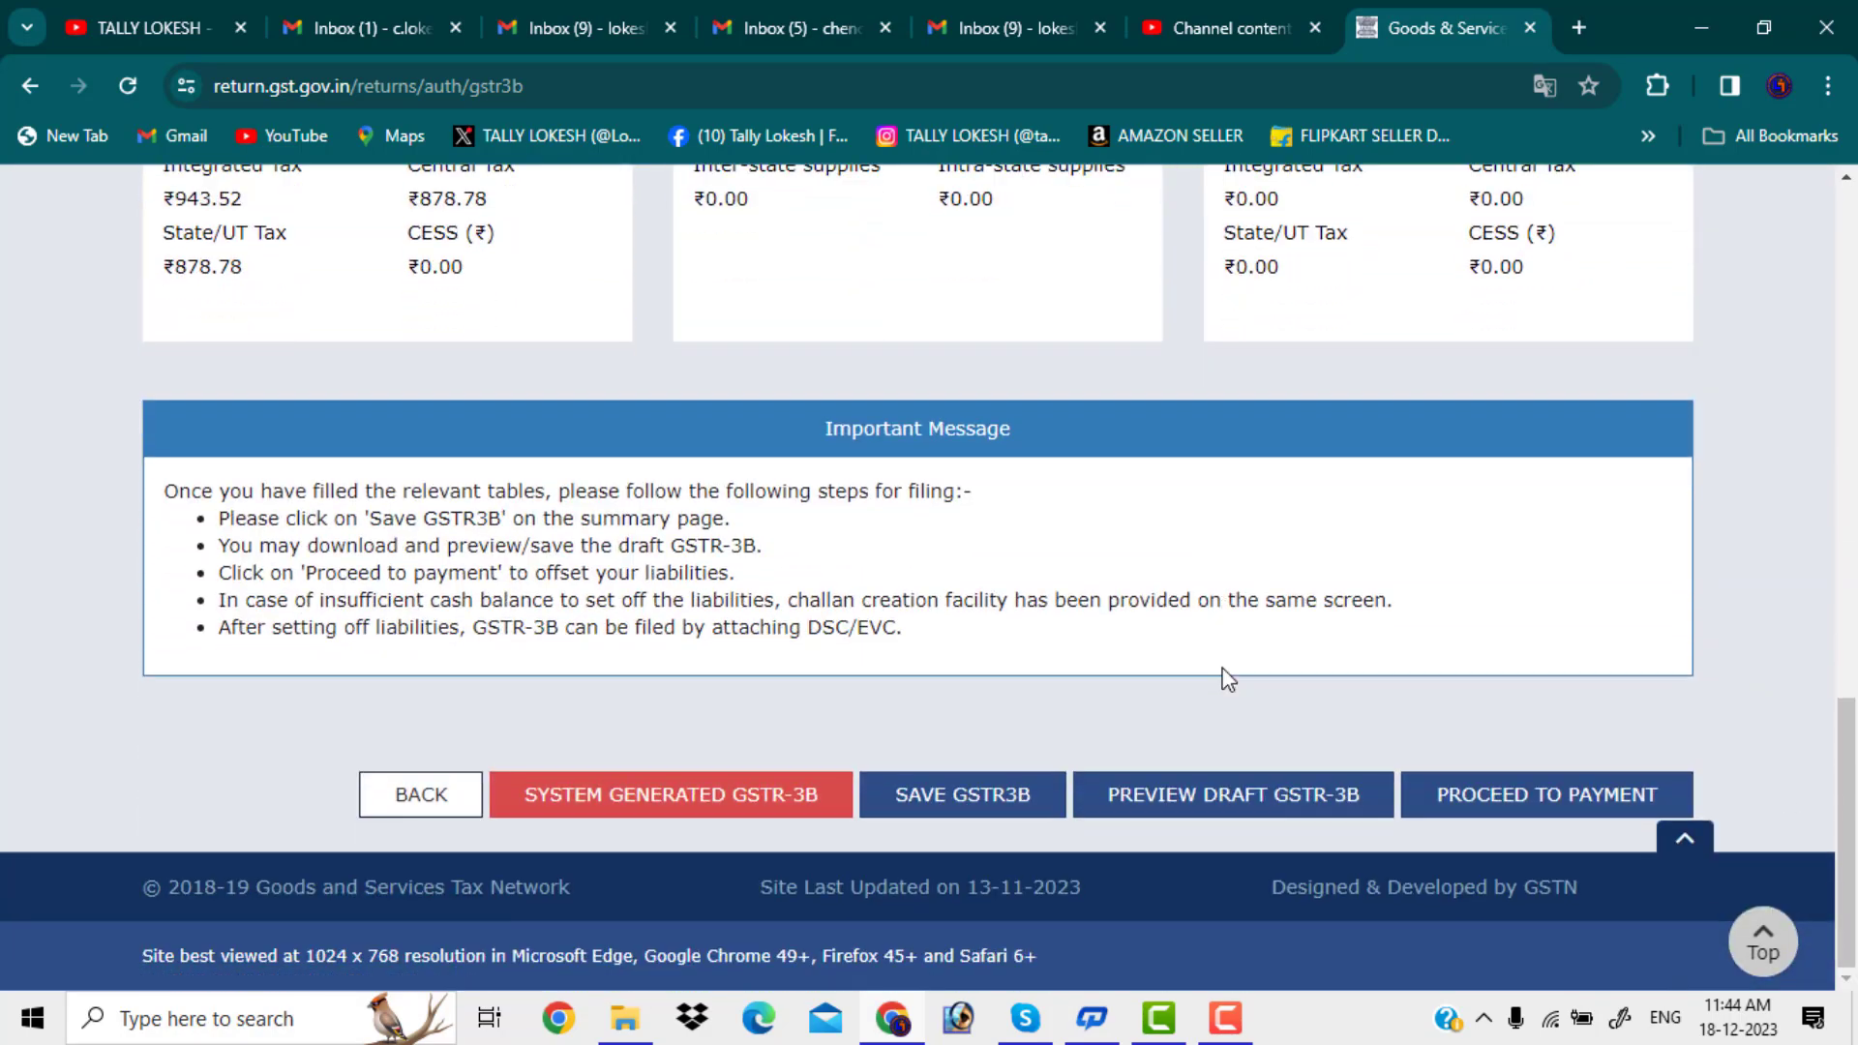
{"action": "left_click", "coordinate": [1521, 822]}
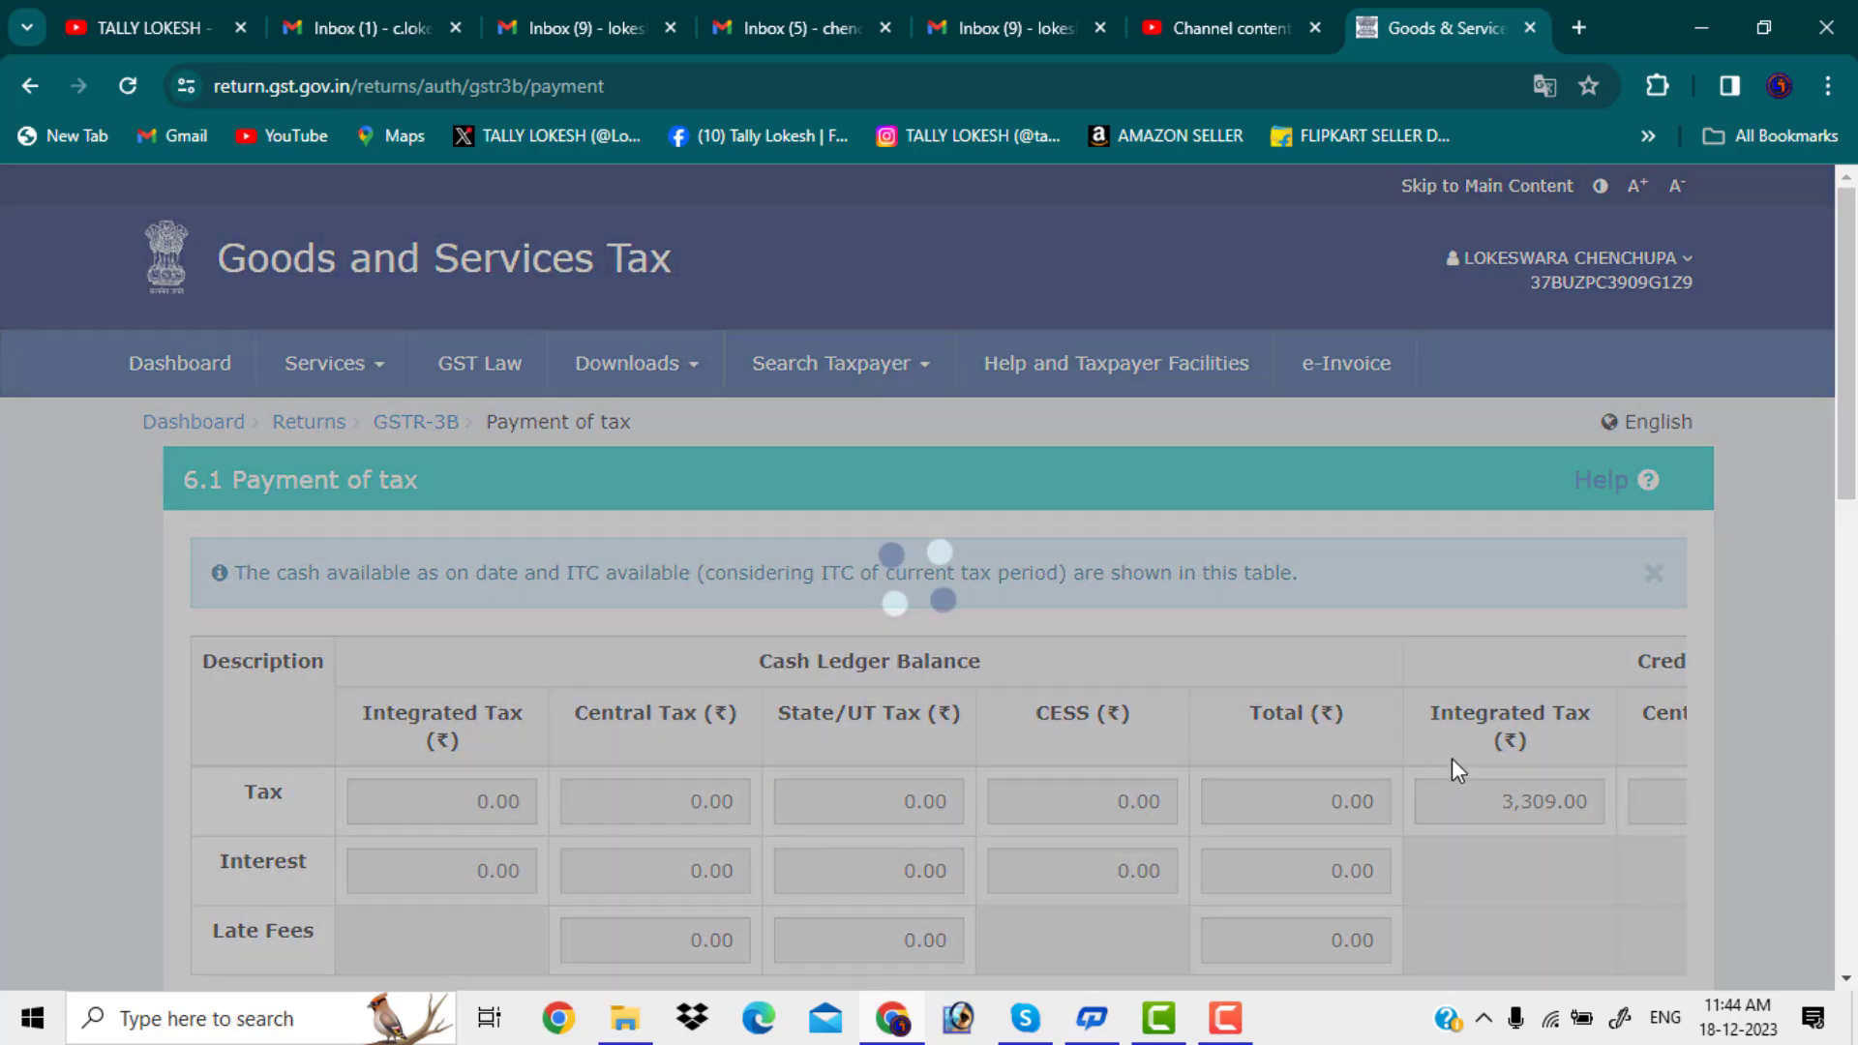
Step: Offset the tax liabilities with the prefilled ITC amounts by posting the credit to the ledger, and confirm the irreversible entry
{"action": "scroll", "coordinate": [1522, 755], "scroll_direction": "down", "scroll_amount": 5}
{"action": "scroll", "coordinate": [1523, 736], "scroll_direction": "down", "scroll_amount": 8}
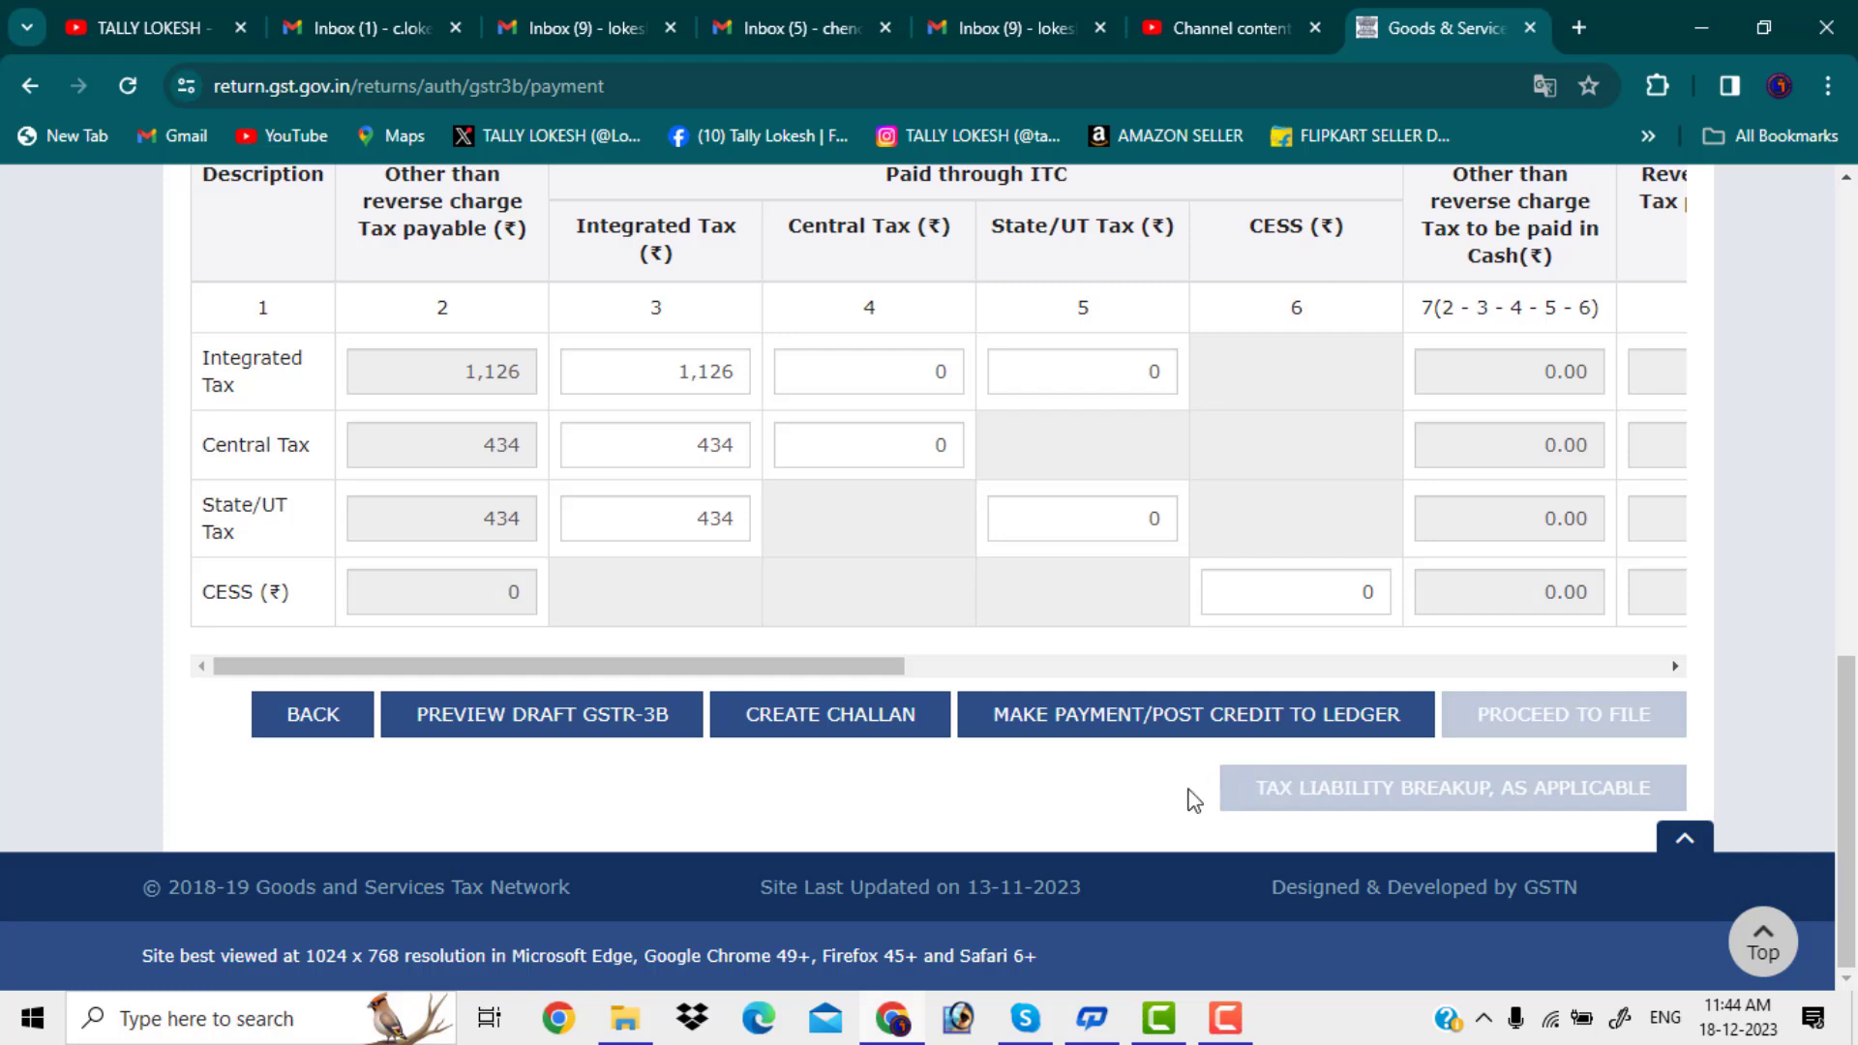
{"action": "left_click", "coordinate": [1122, 731]}
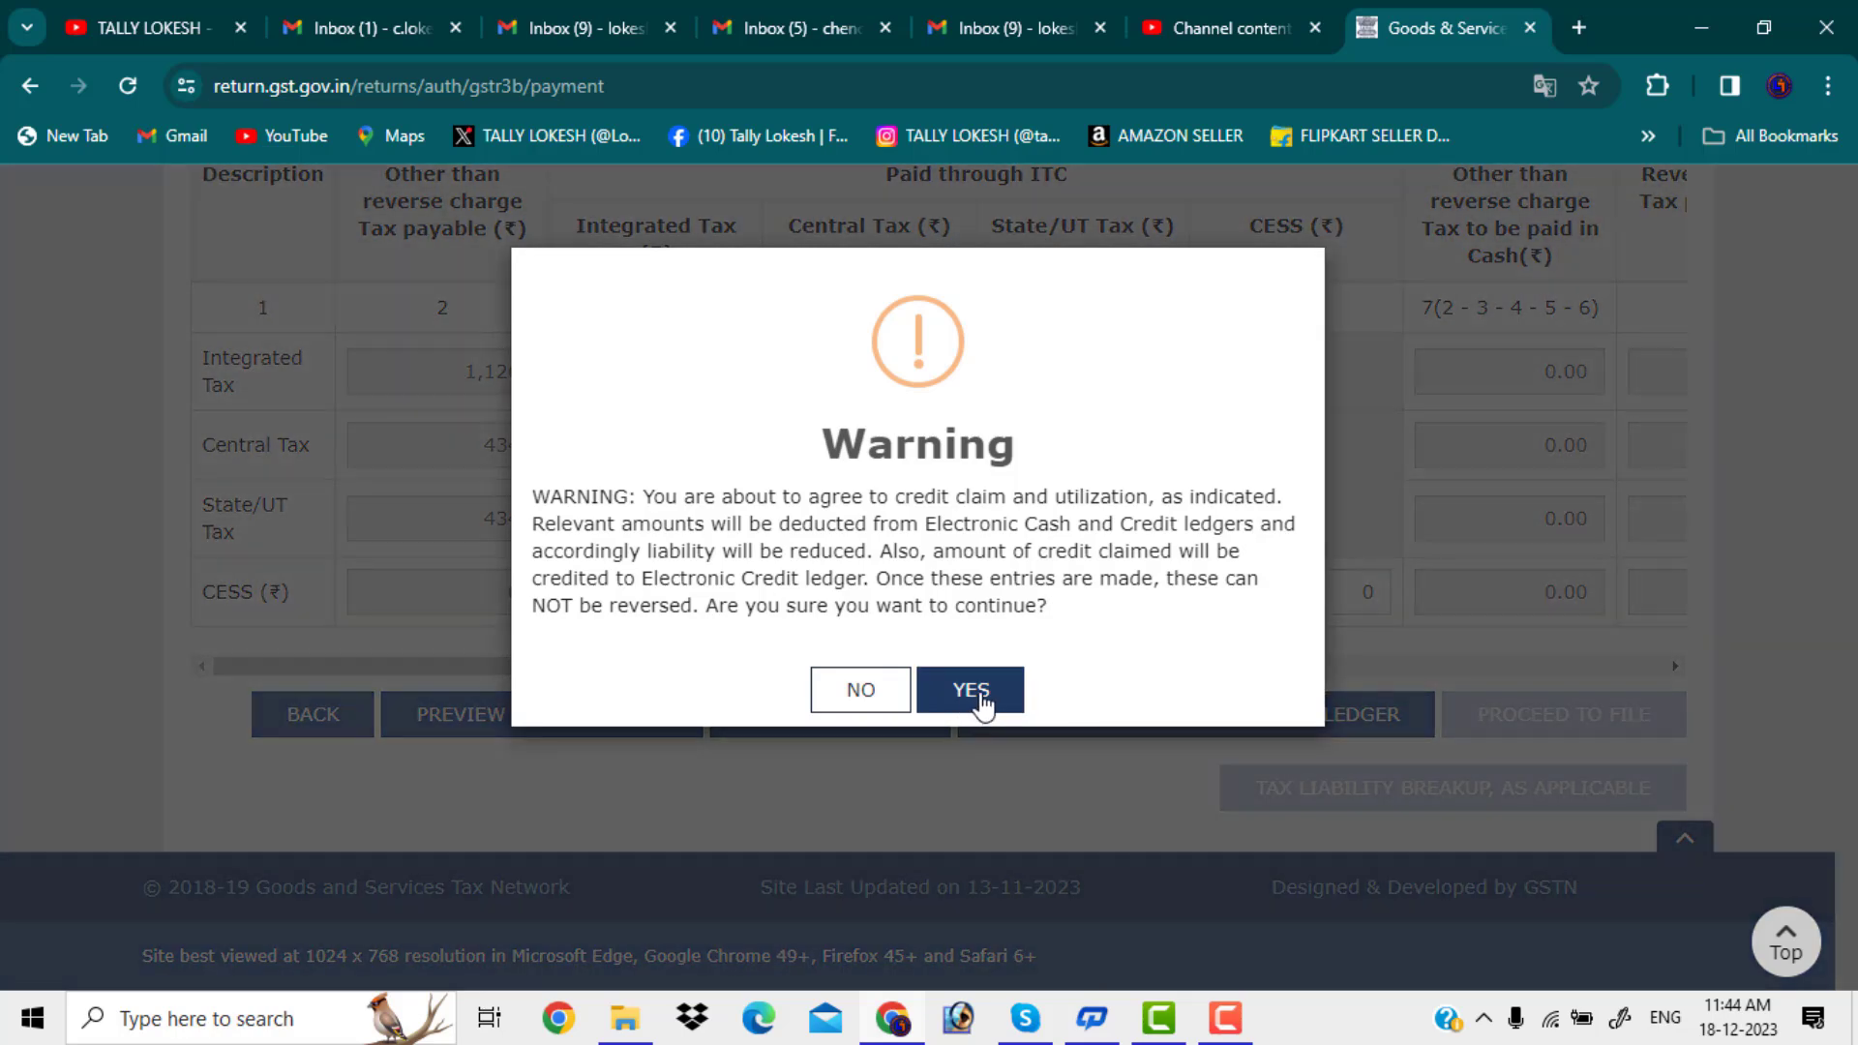
{"action": "left_click", "coordinate": [971, 690]}
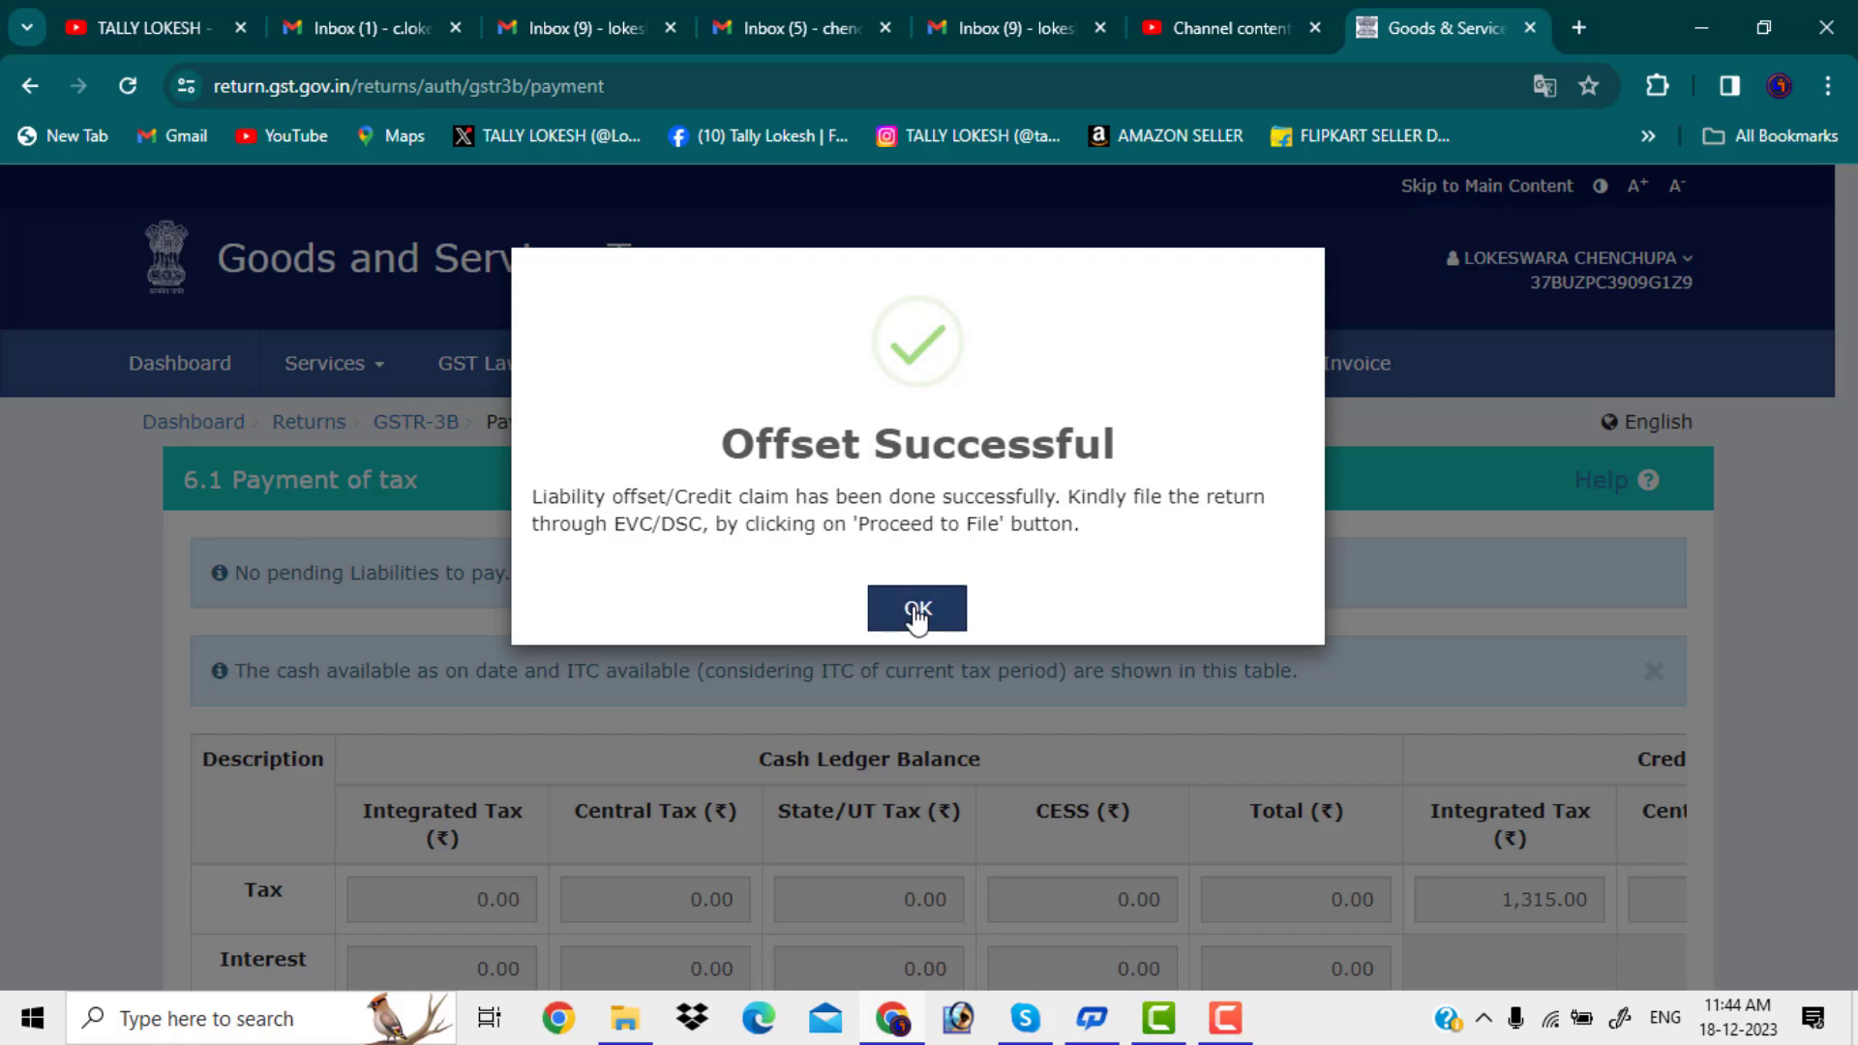
{"action": "left_click", "coordinate": [918, 608]}
Step: Proceed to filing the return, accept the verification declaration and select the authorised signatory
{"action": "scroll", "coordinate": [1280, 747], "scroll_direction": "down", "scroll_amount": 1}
{"action": "scroll", "coordinate": [1280, 745], "scroll_direction": "down", "scroll_amount": 15}
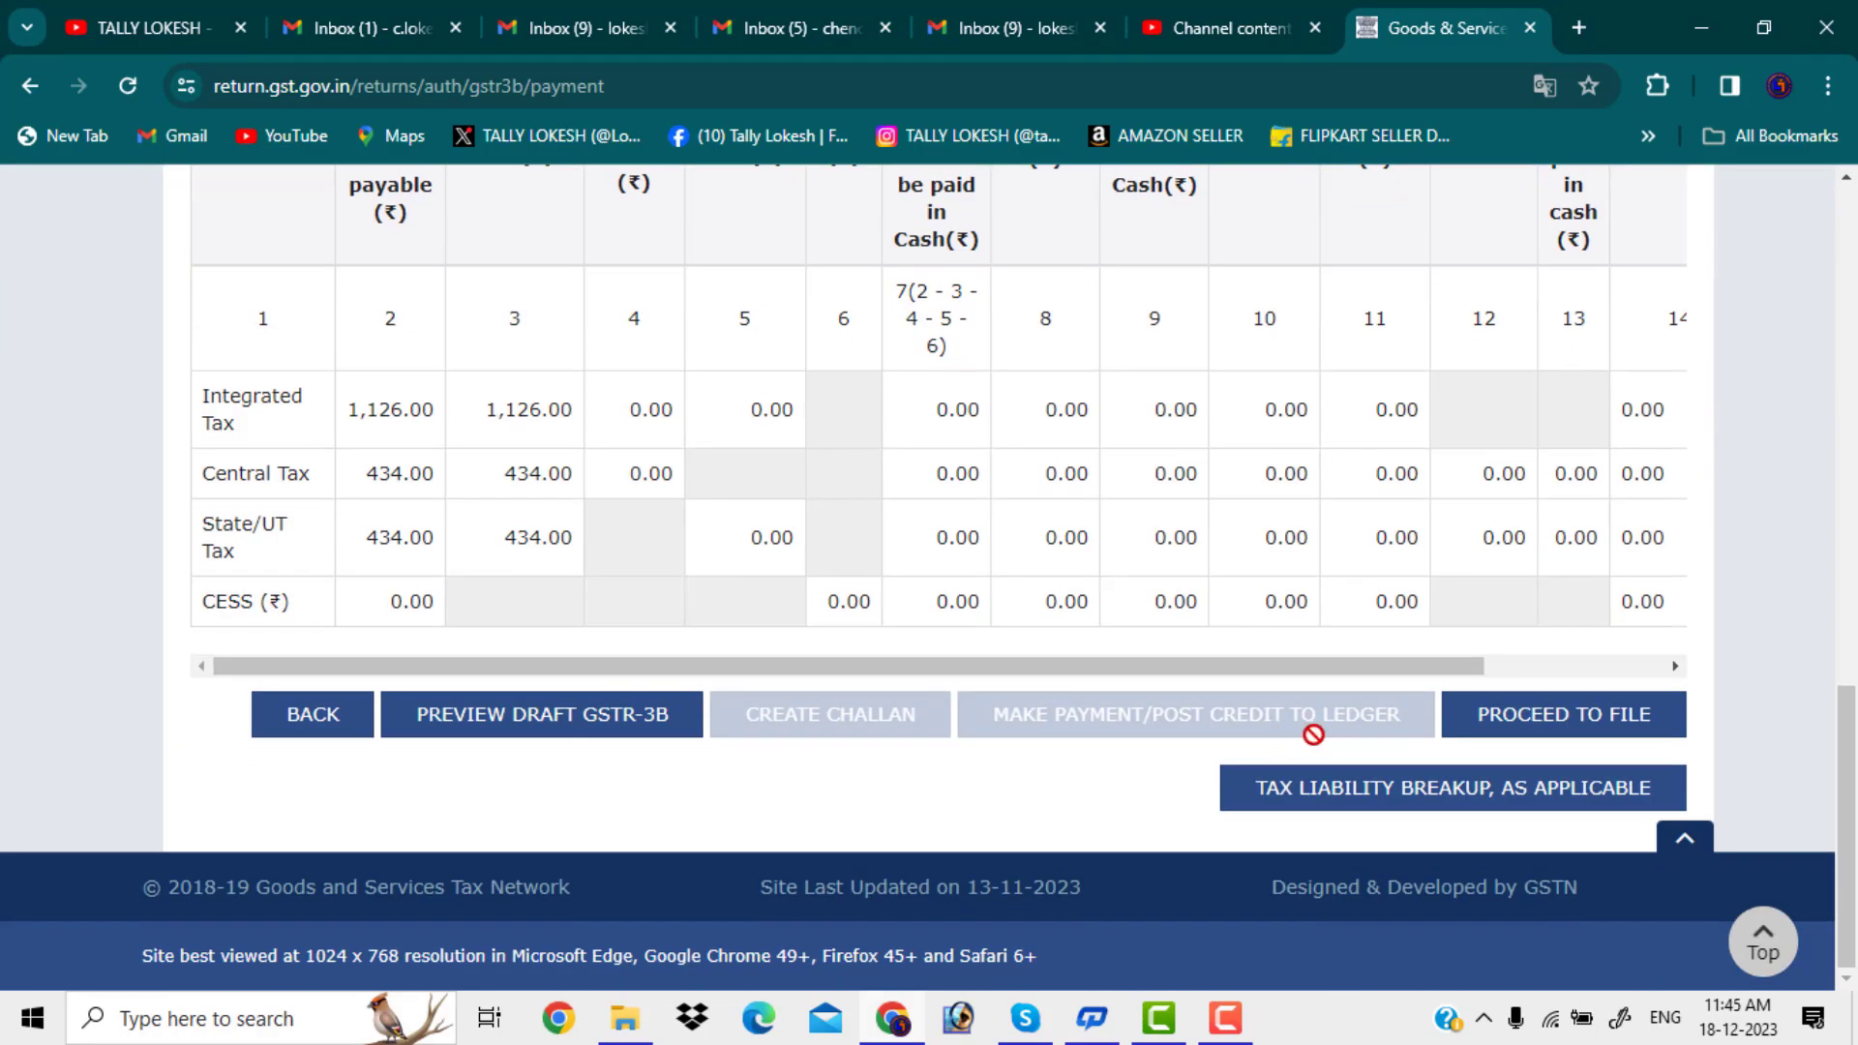
{"action": "left_click", "coordinate": [1580, 733]}
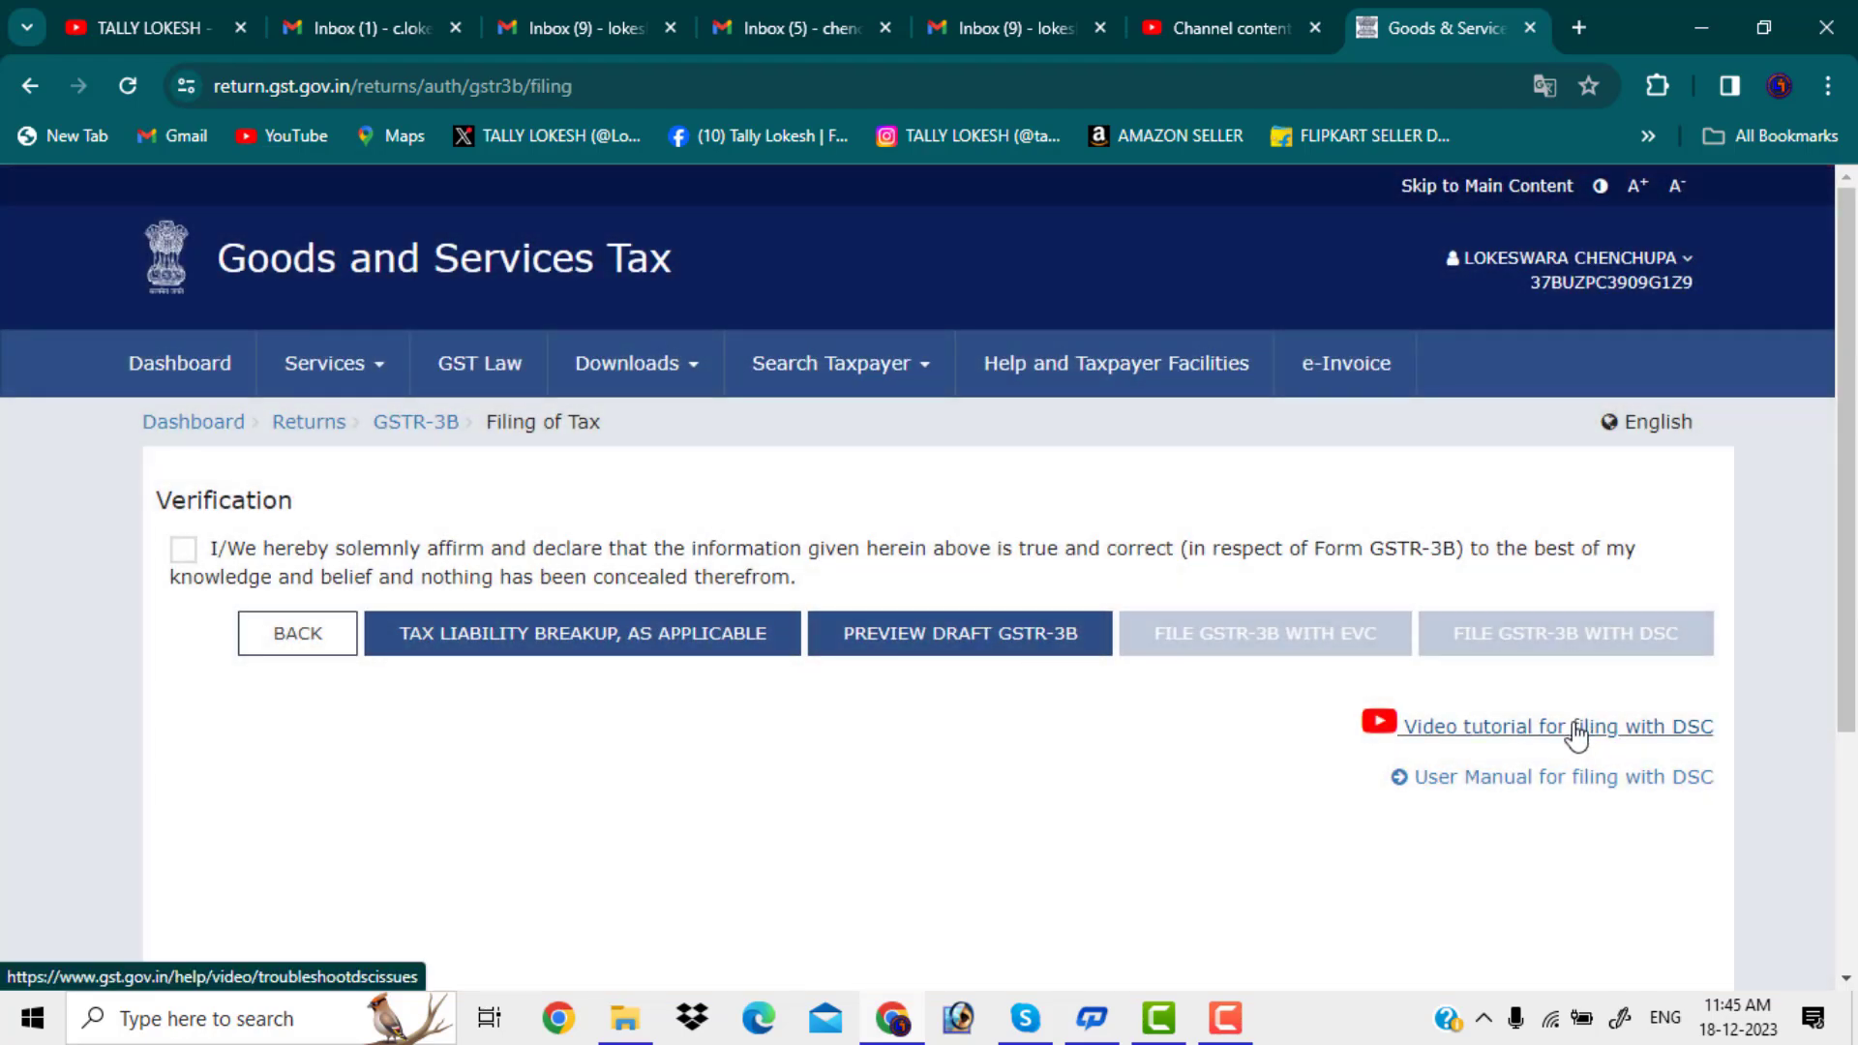
{"action": "left_click", "coordinate": [183, 553]}
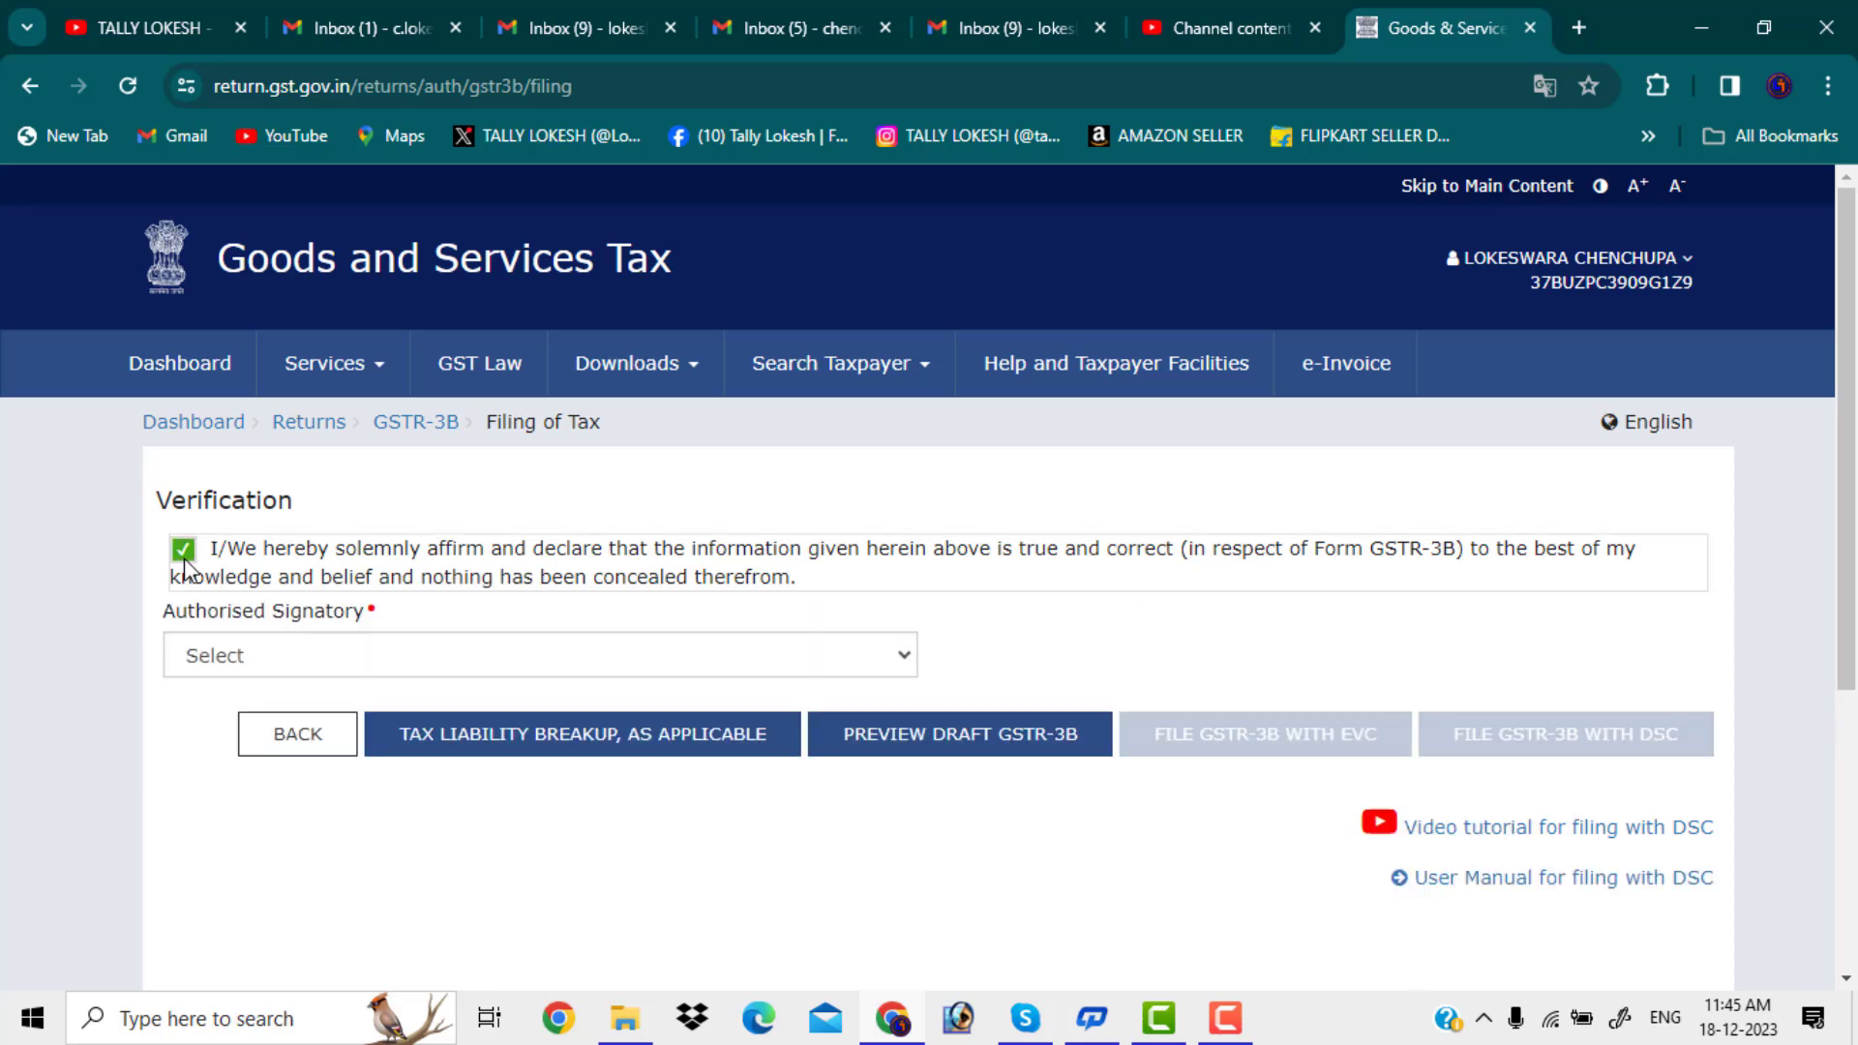
{"action": "left_click", "coordinate": [905, 663]}
{"action": "left_click", "coordinate": [426, 713]}
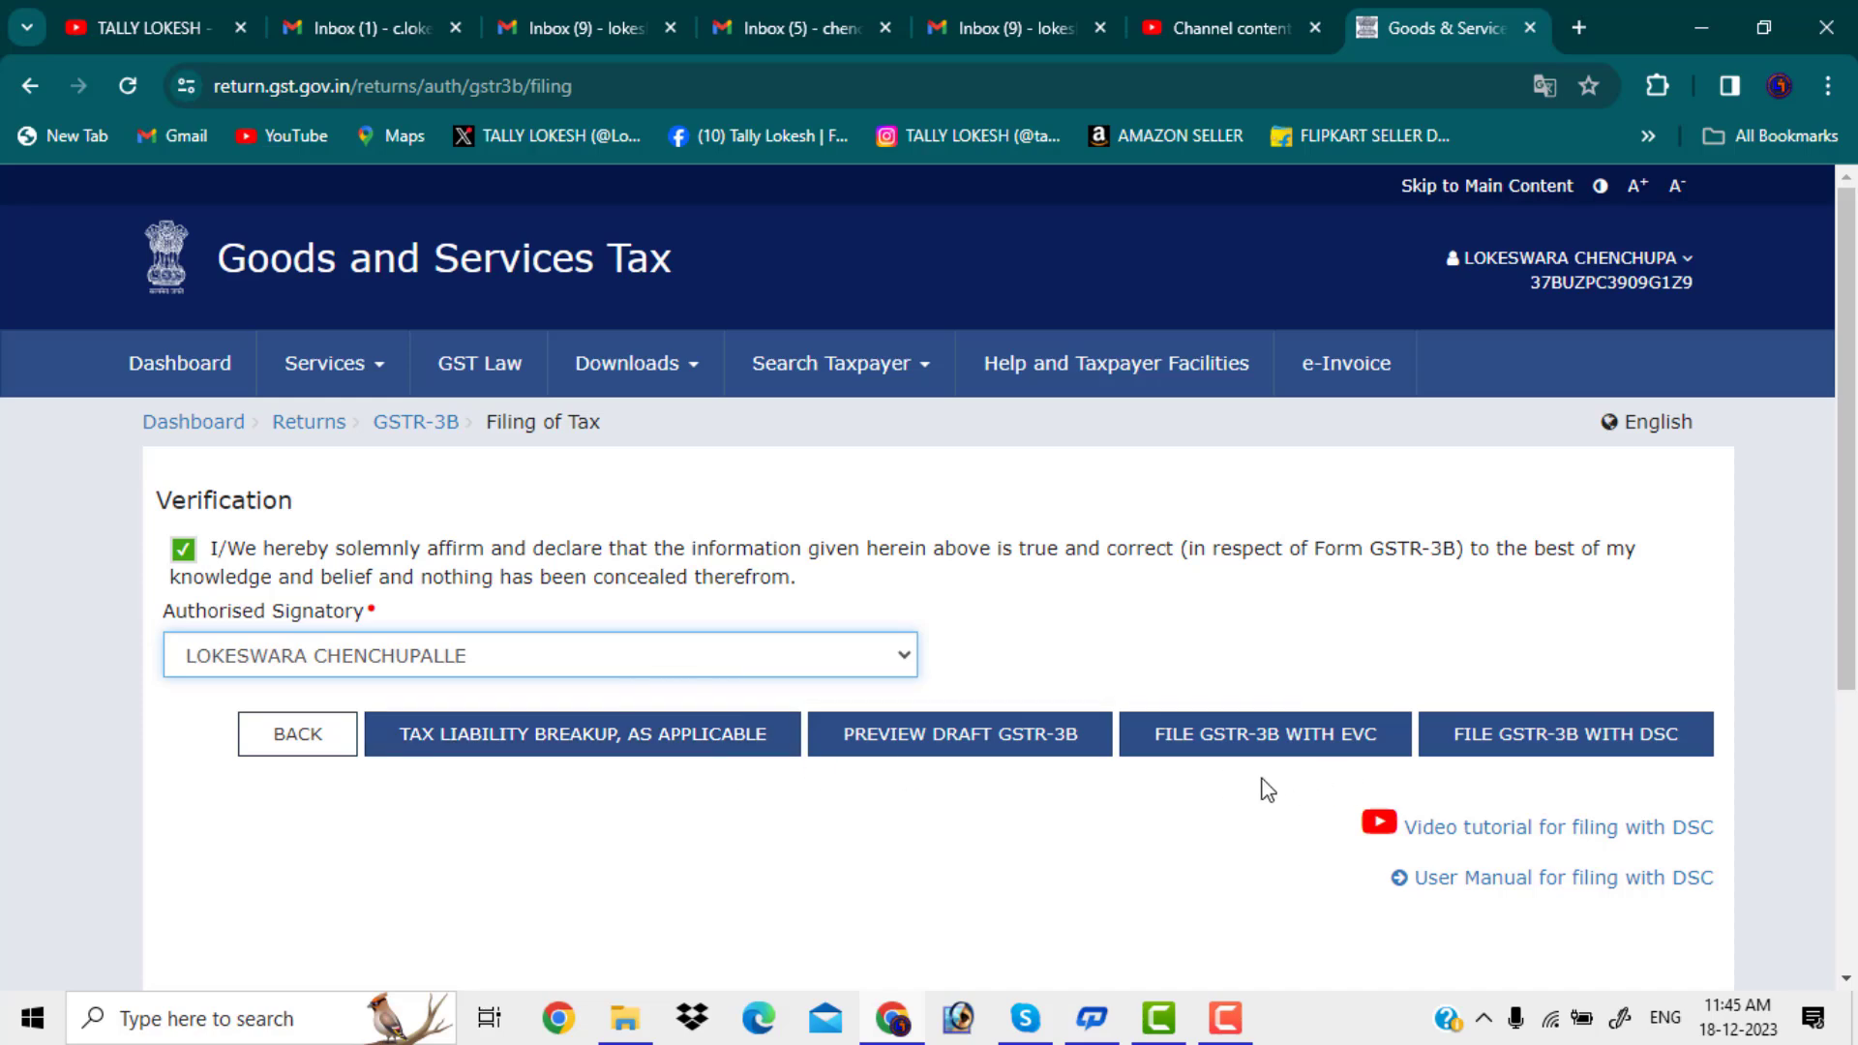
Step: File the GSTR-3B with EVC, entering and verifying the one-time password, and acknowledge the filing message
{"action": "left_click", "coordinate": [1353, 762]}
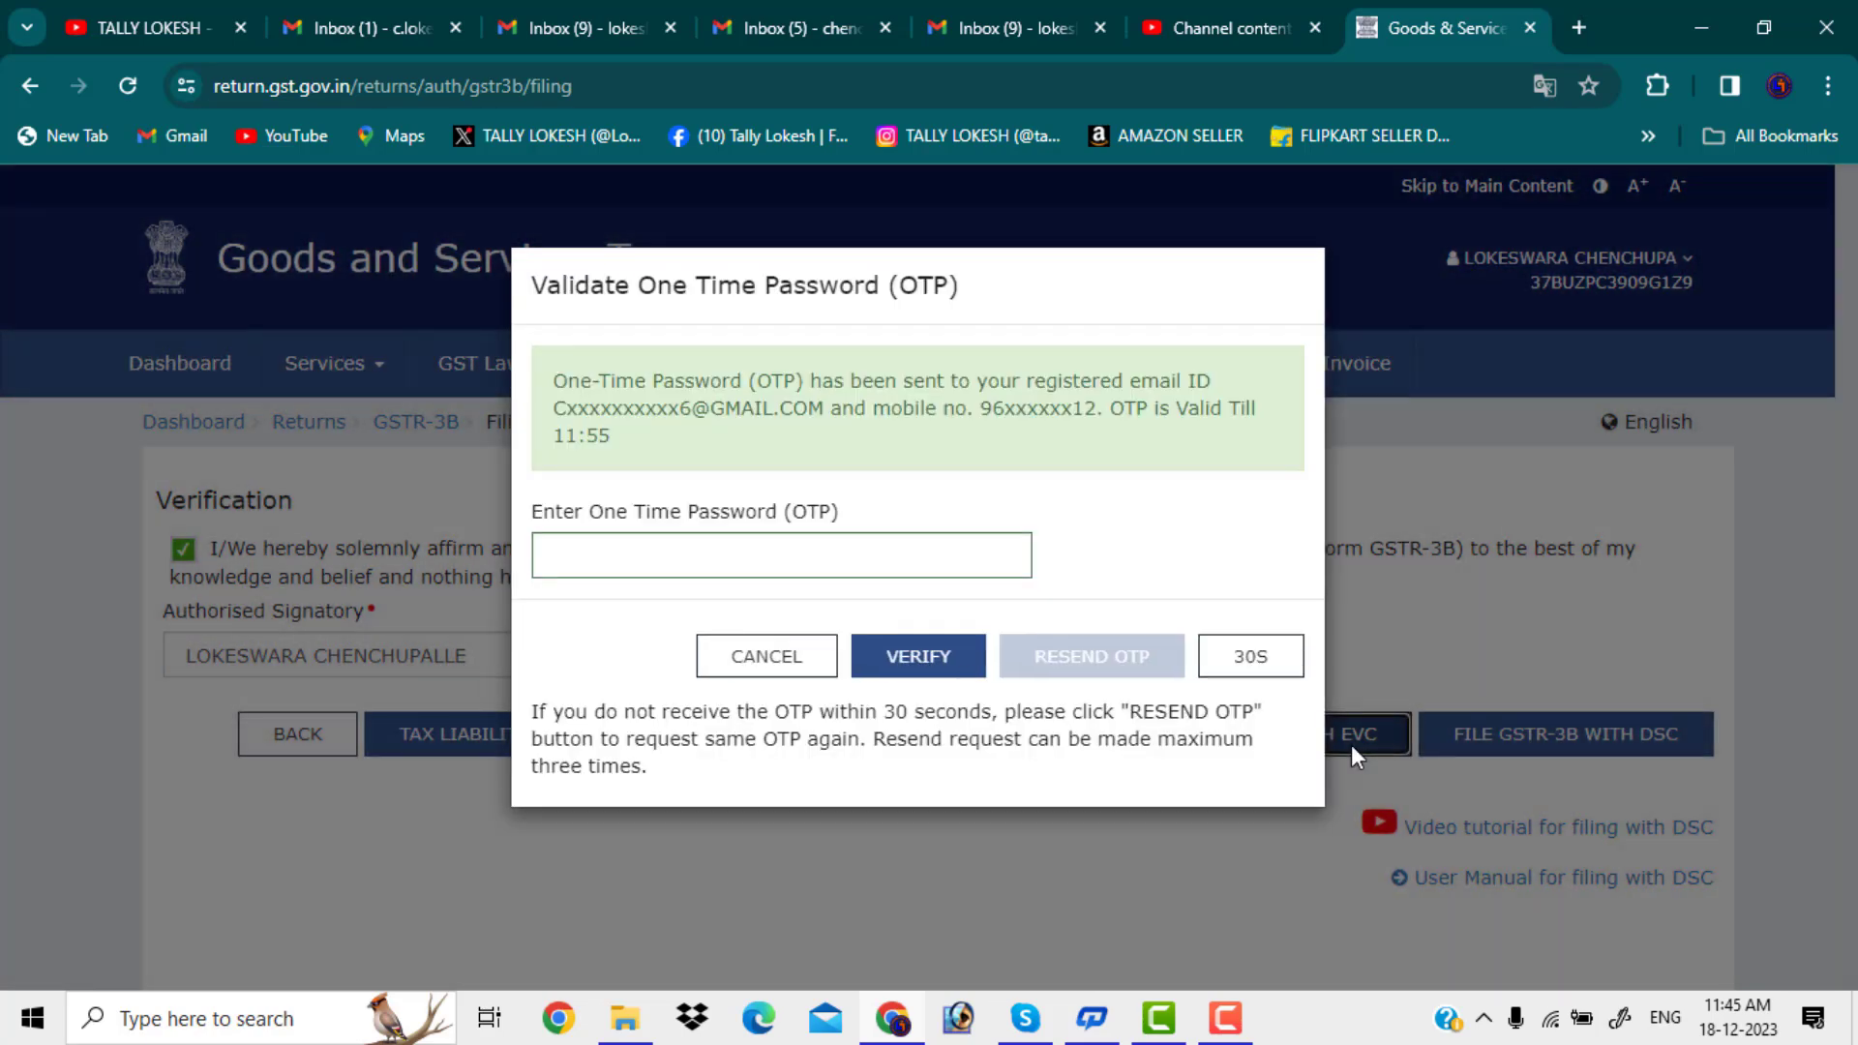
{"action": "left_click", "coordinate": [748, 559]}
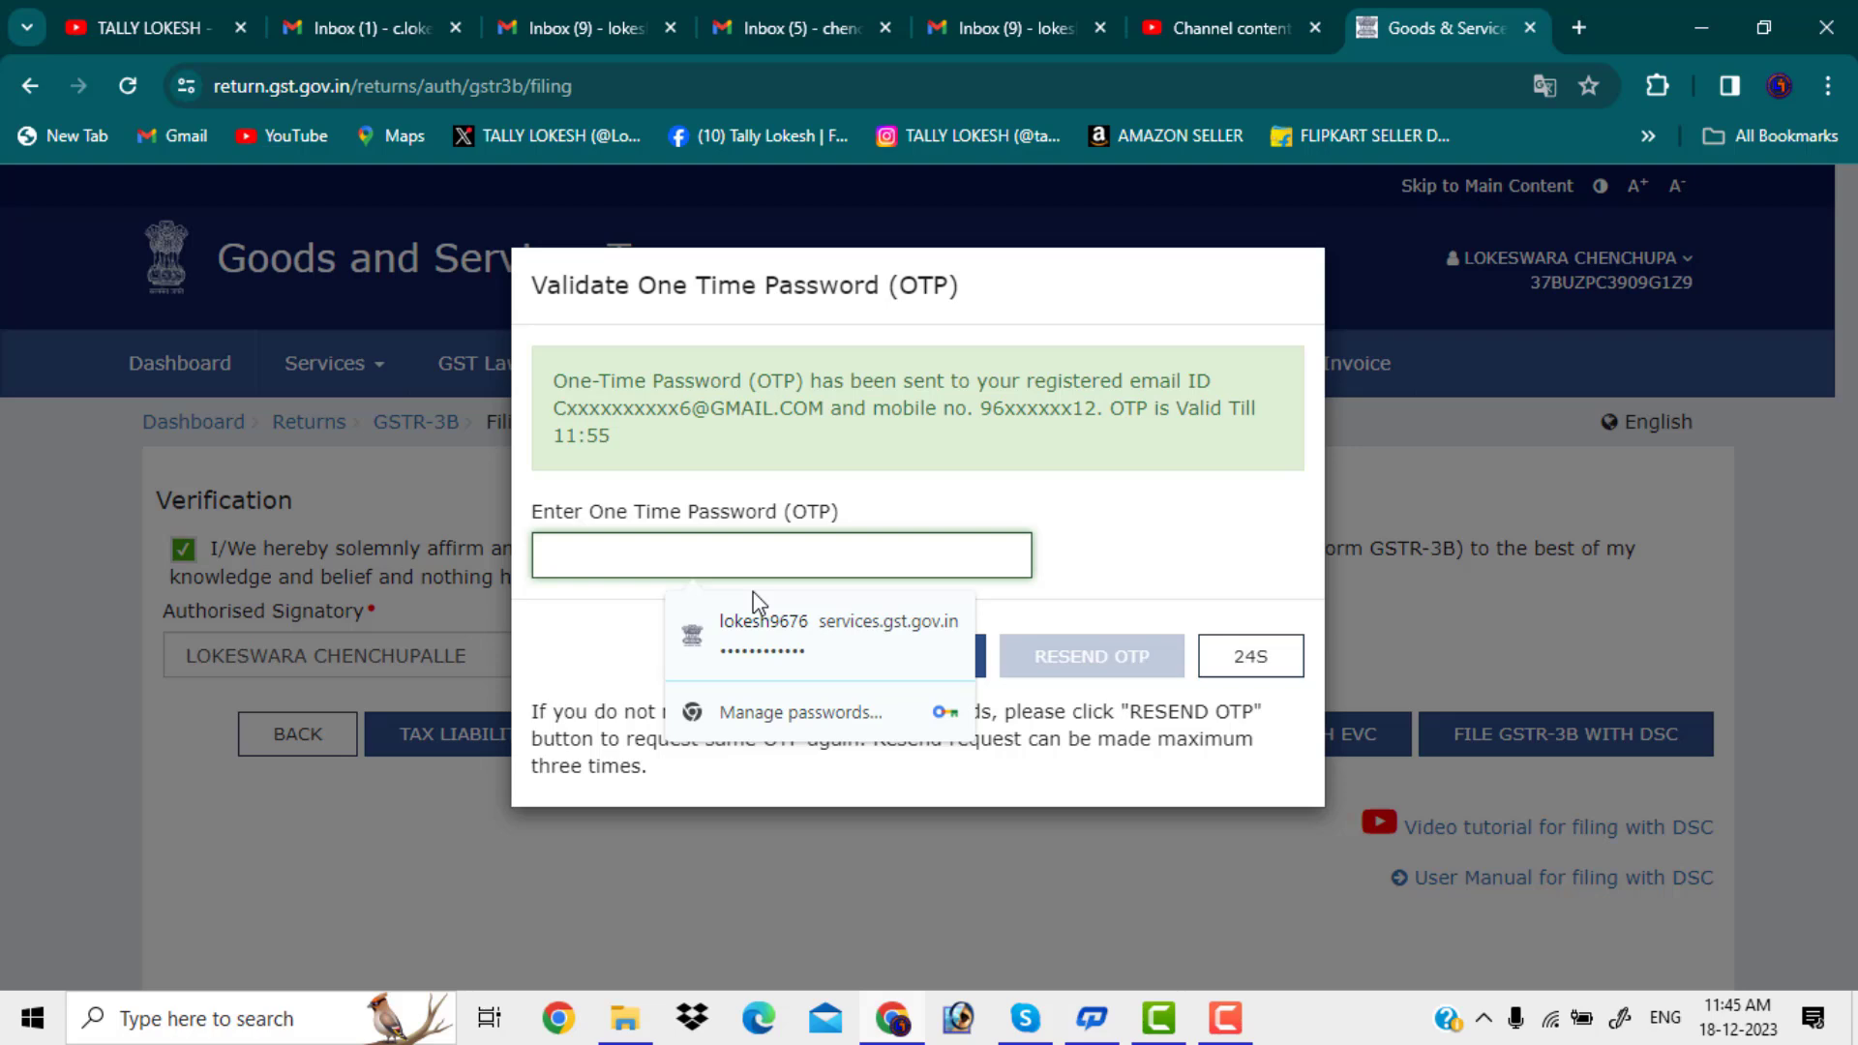
{"action": "type", "text": "••"}
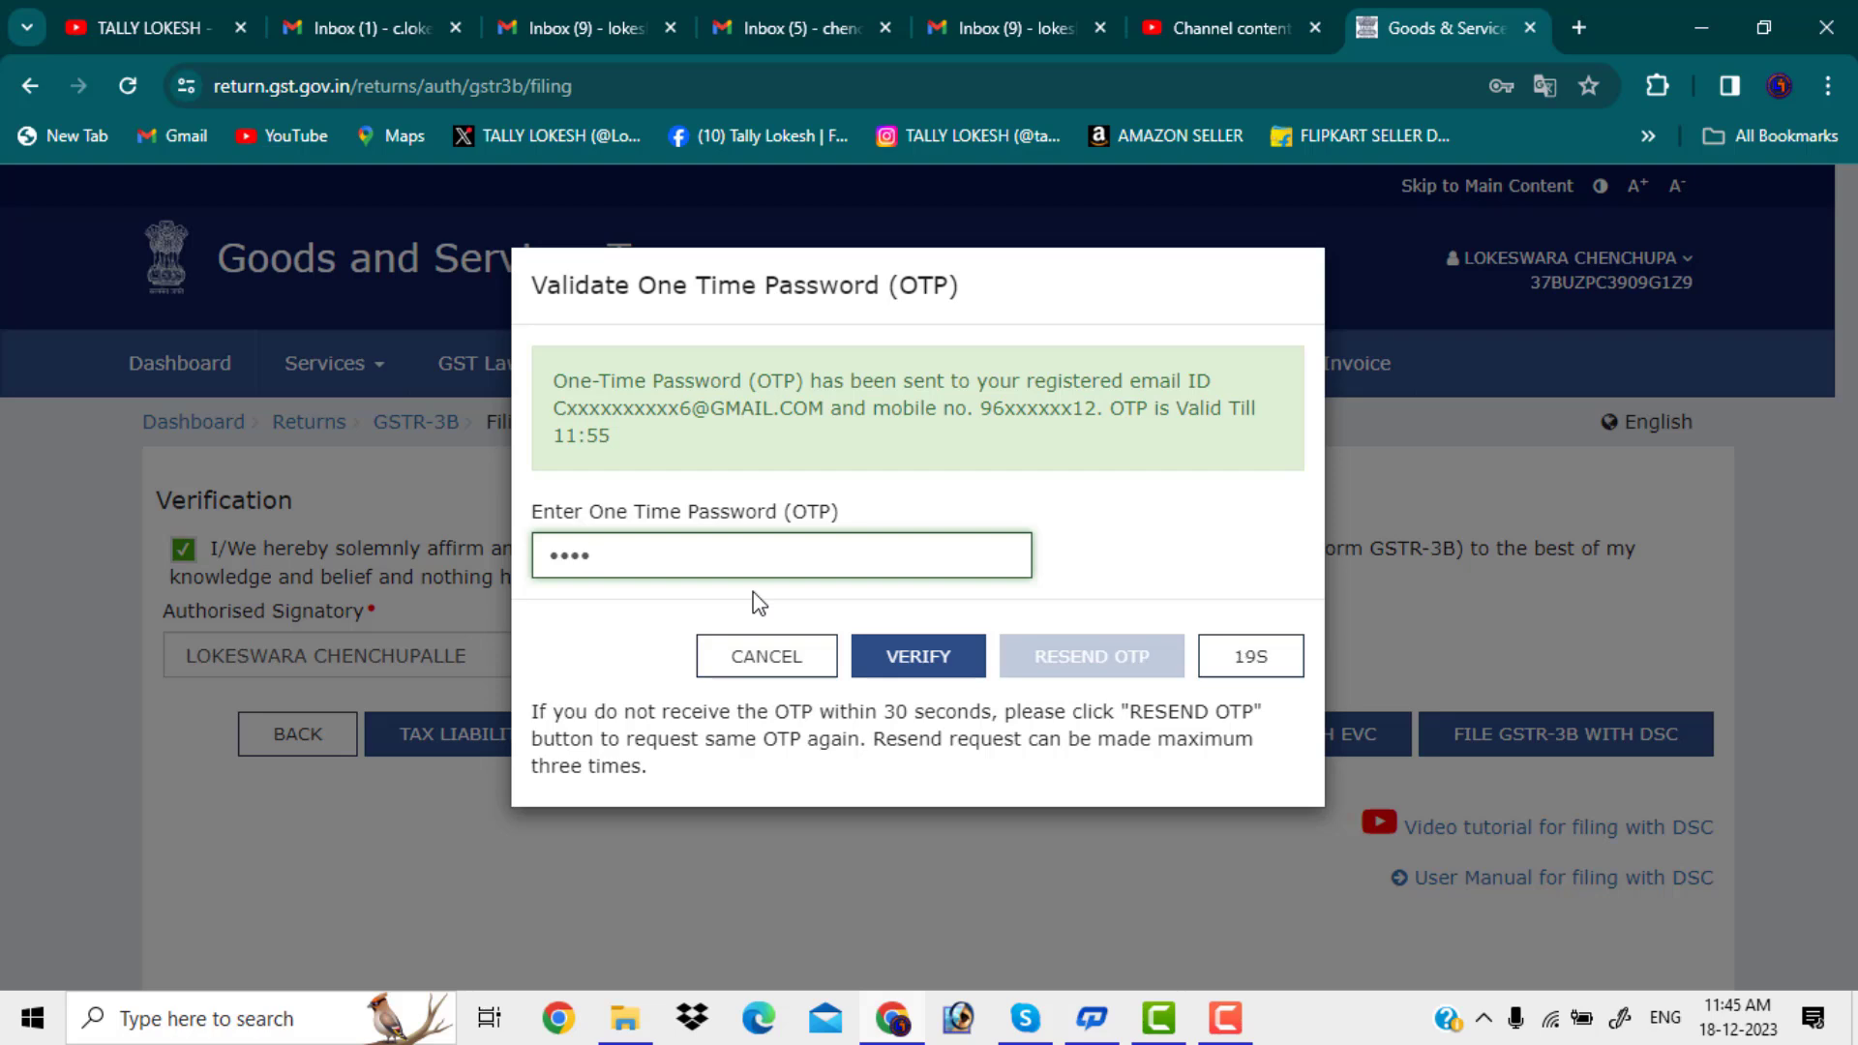
{"action": "left_click", "coordinate": [942, 668]}
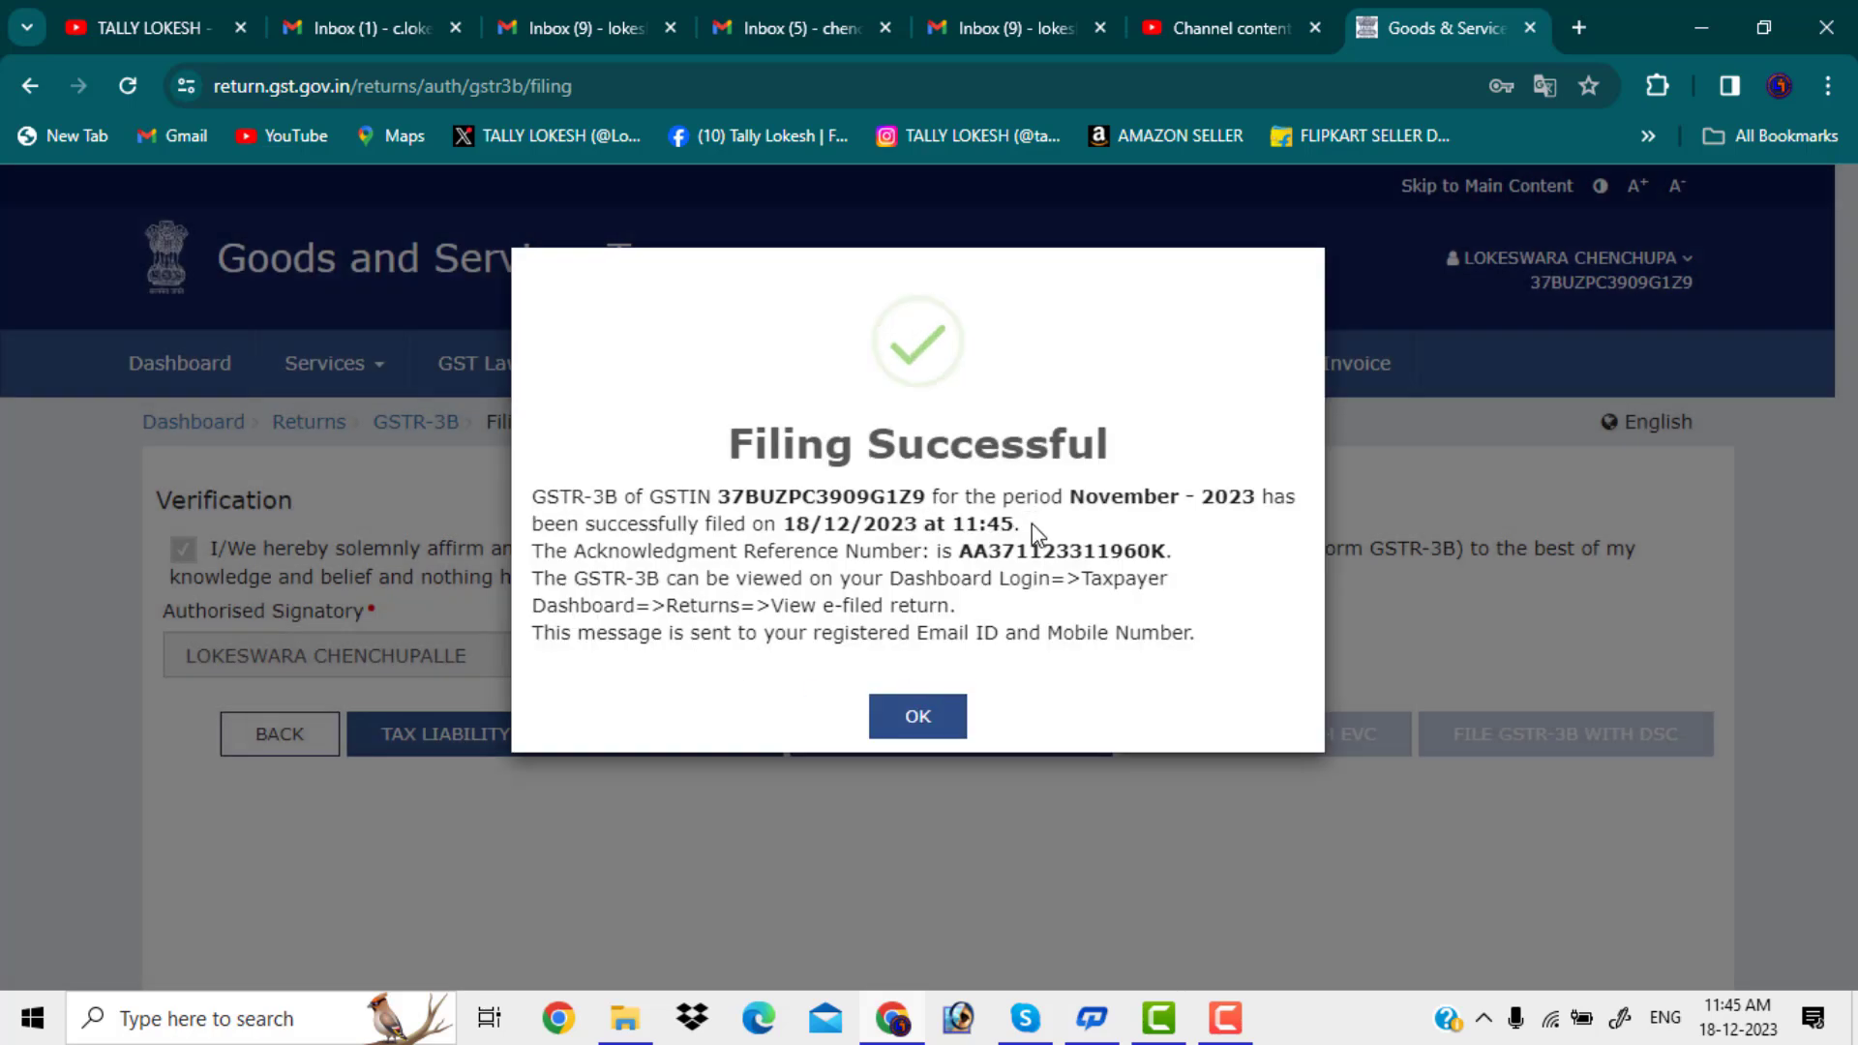
{"action": "left_click", "coordinate": [946, 732]}
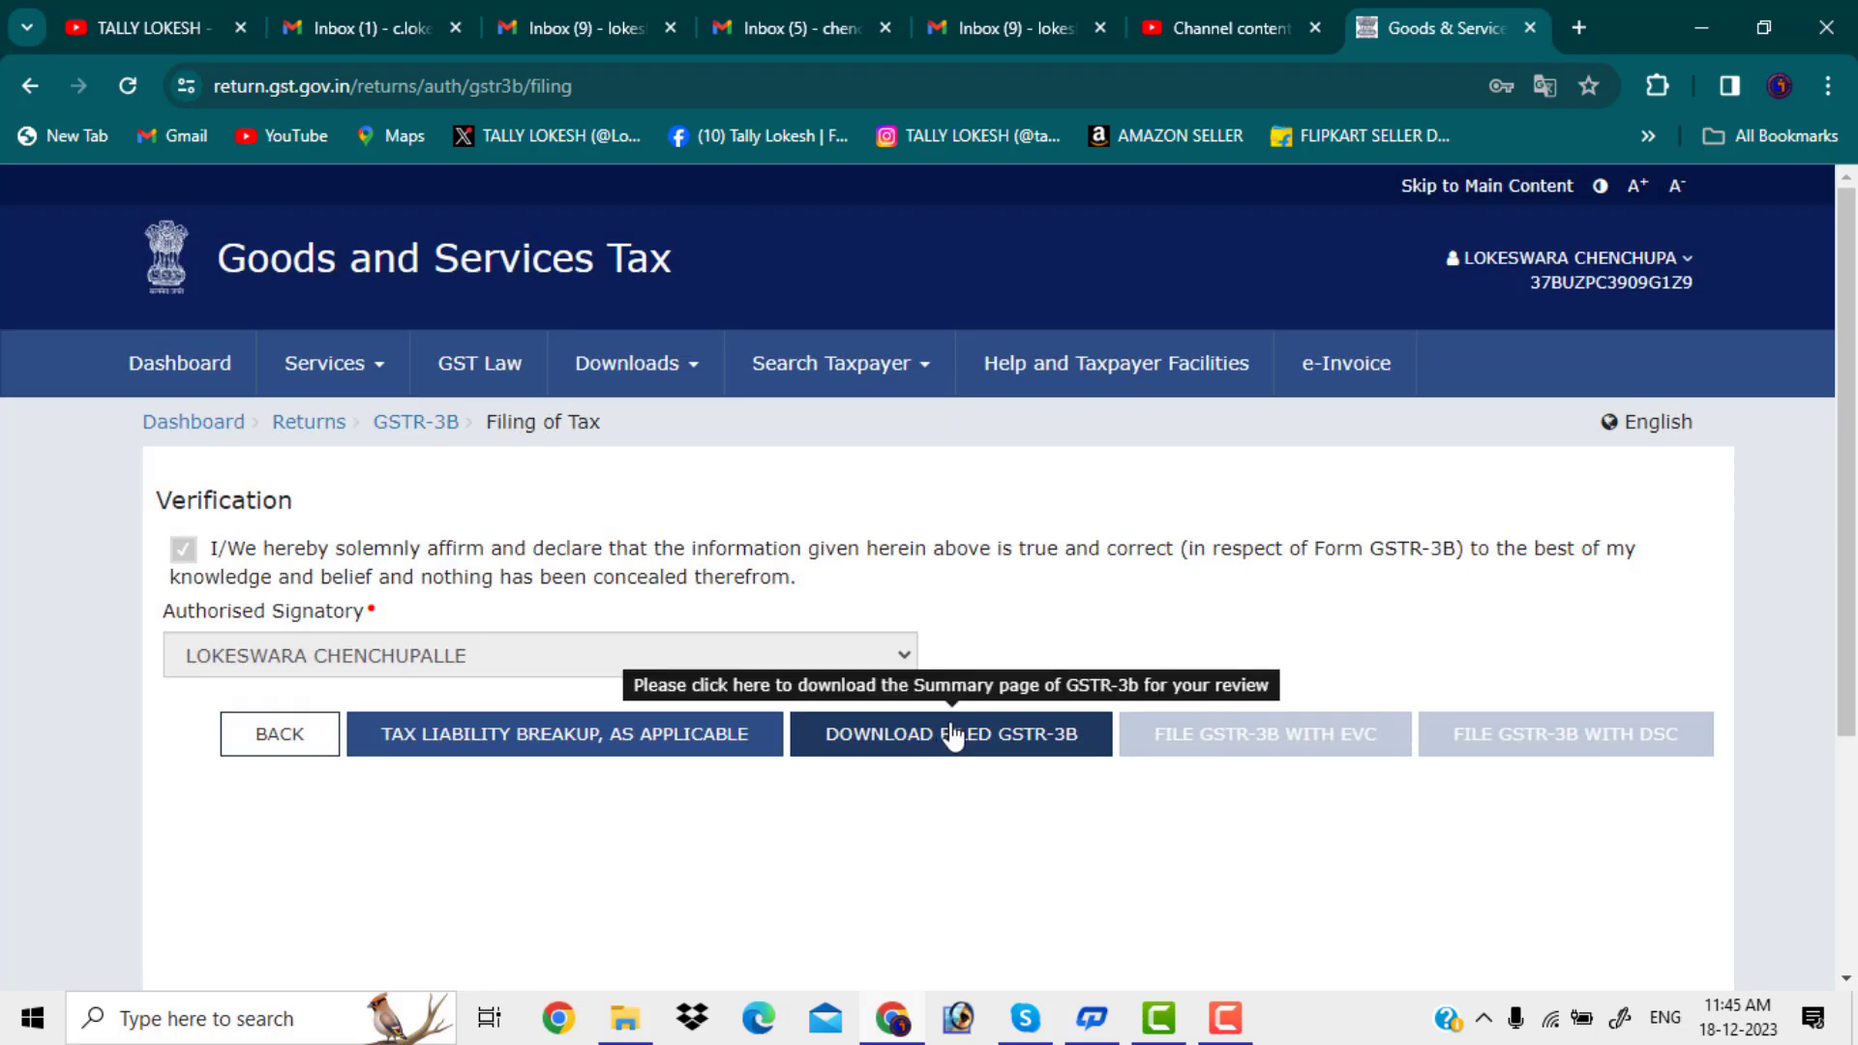
Step: Return to the taxpayer dashboard and open the File Returns page from there
{"action": "left_click", "coordinate": [204, 381]}
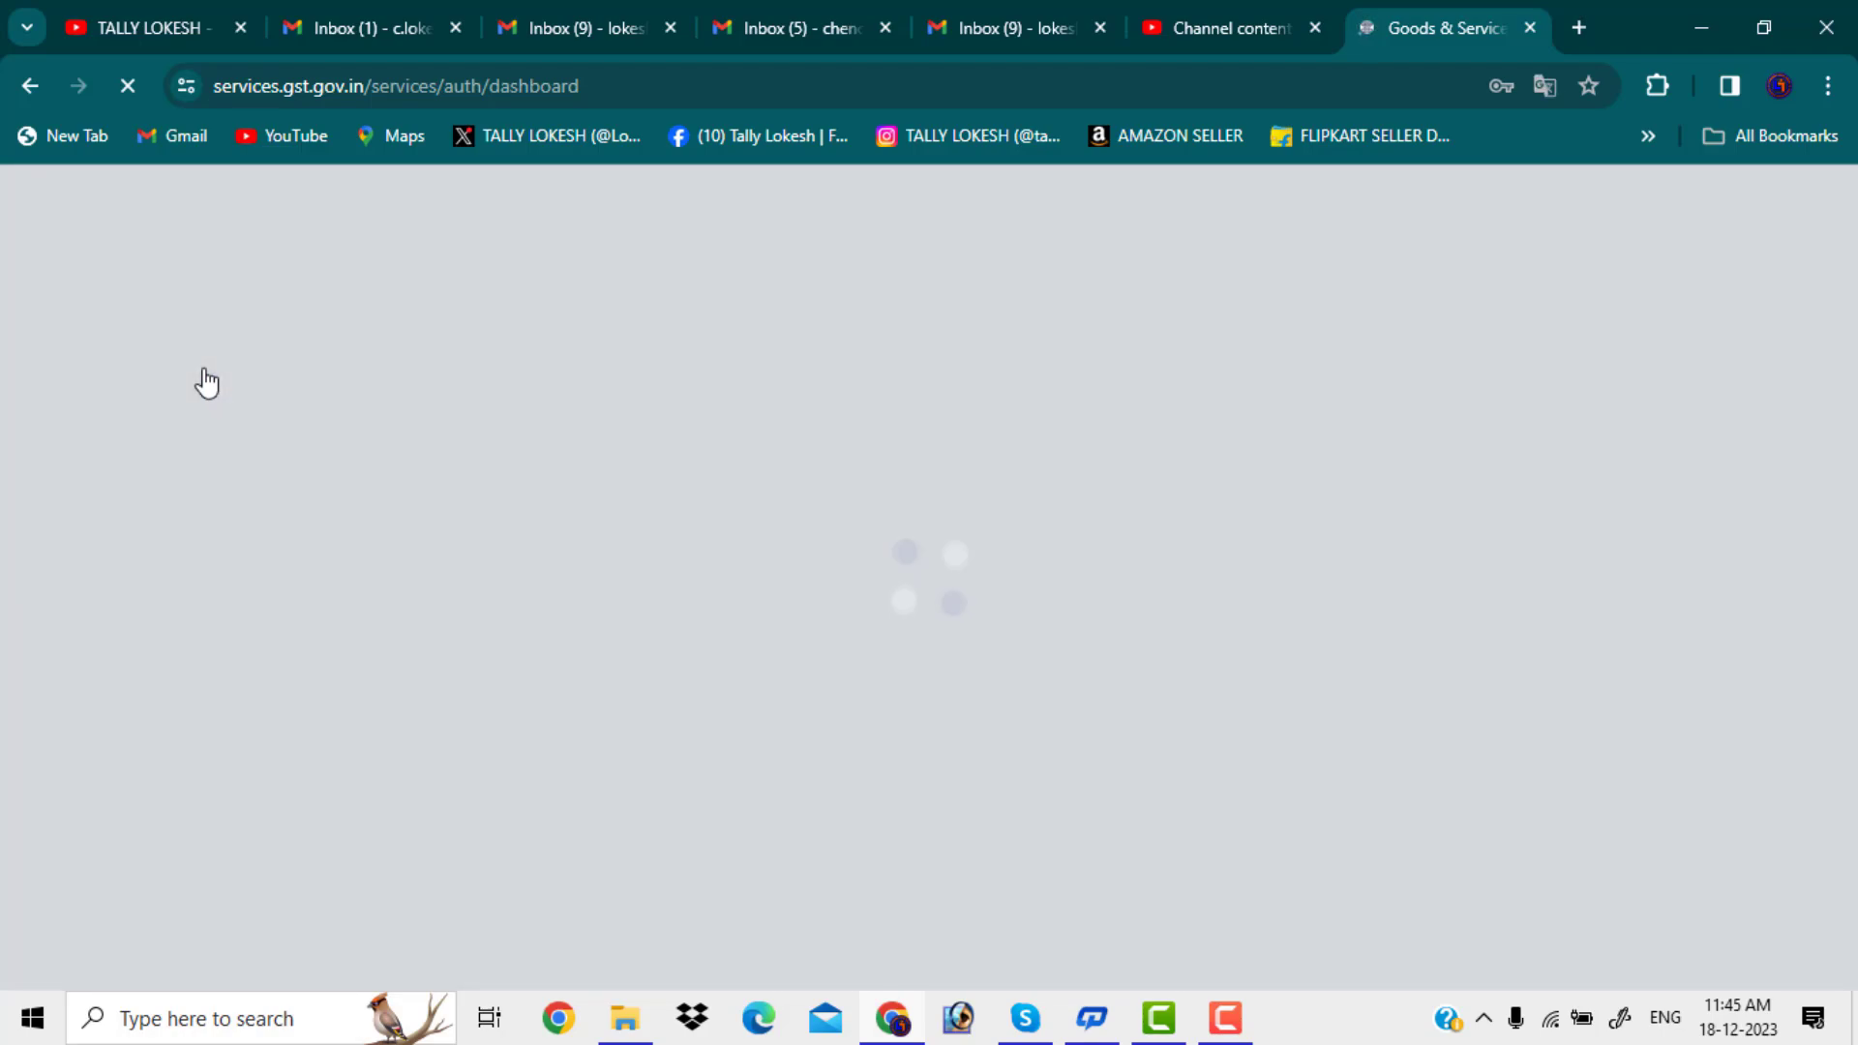
{"action": "scroll", "coordinate": [585, 734], "scroll_direction": "down", "scroll_amount": 3}
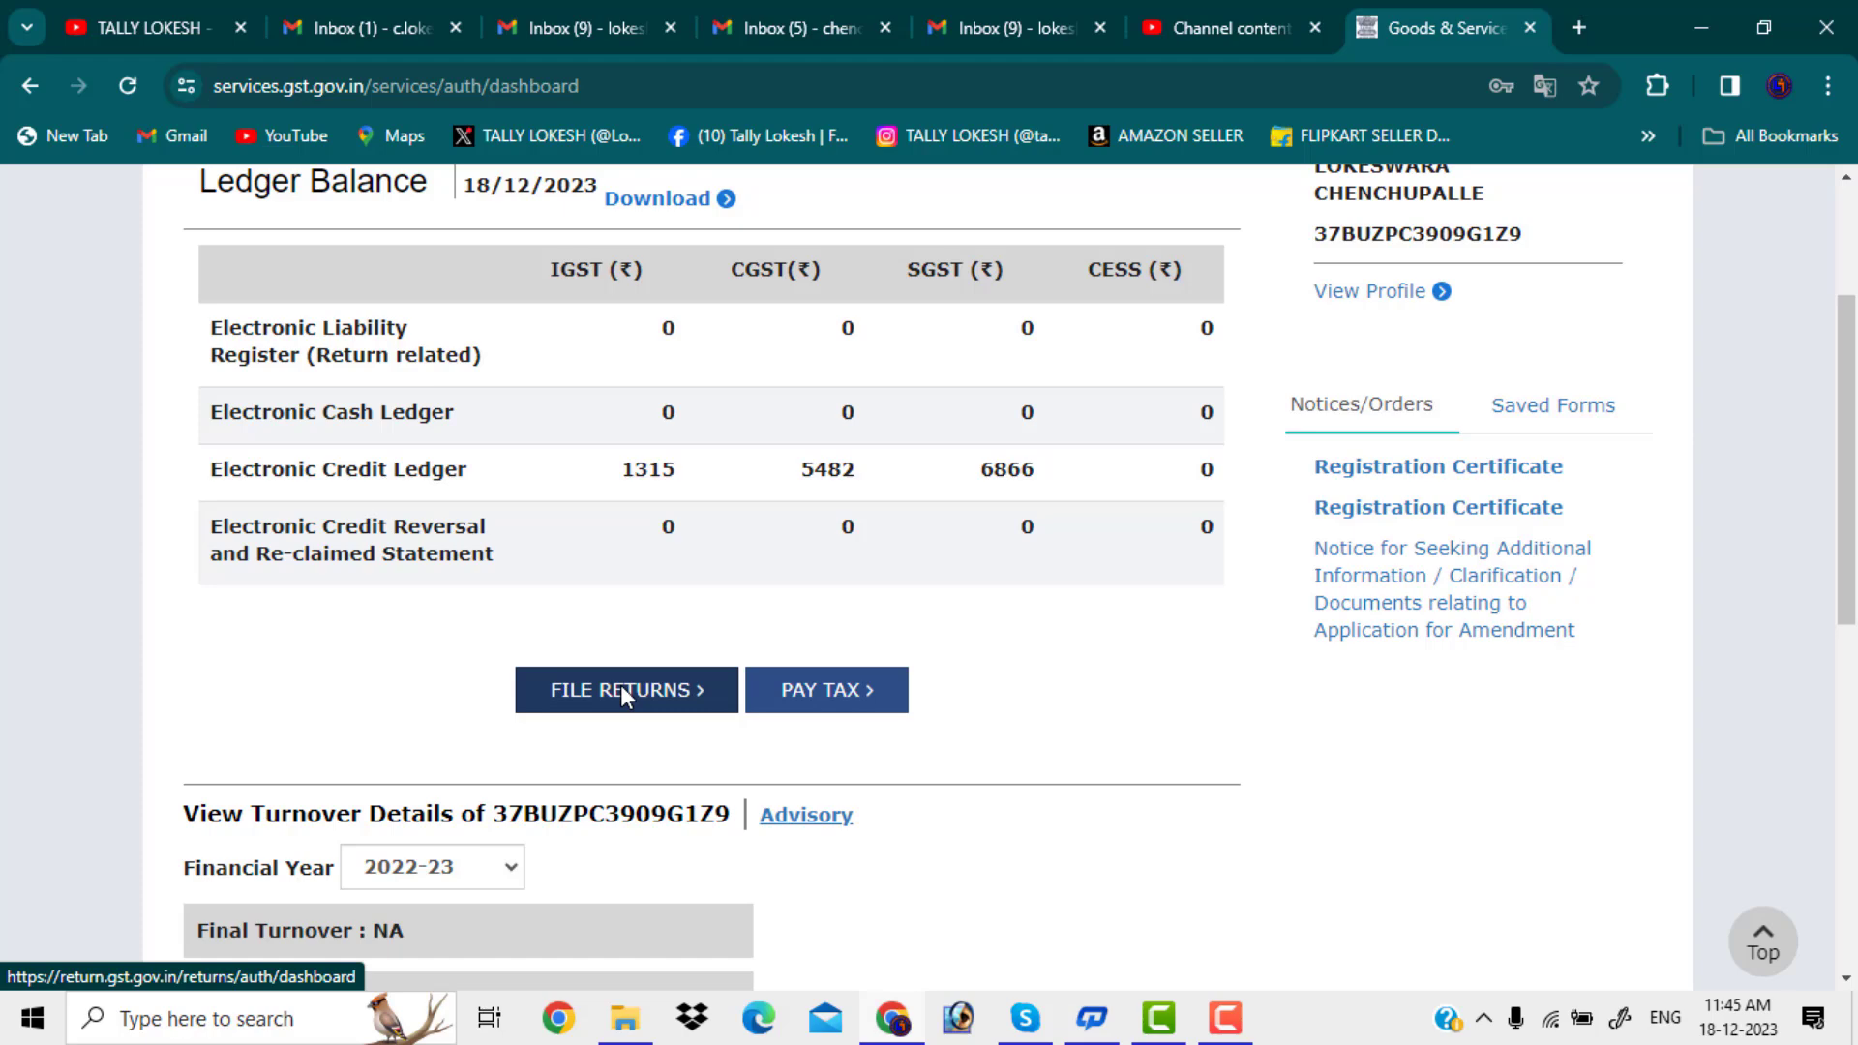
{"action": "left_click", "coordinate": [618, 701]}
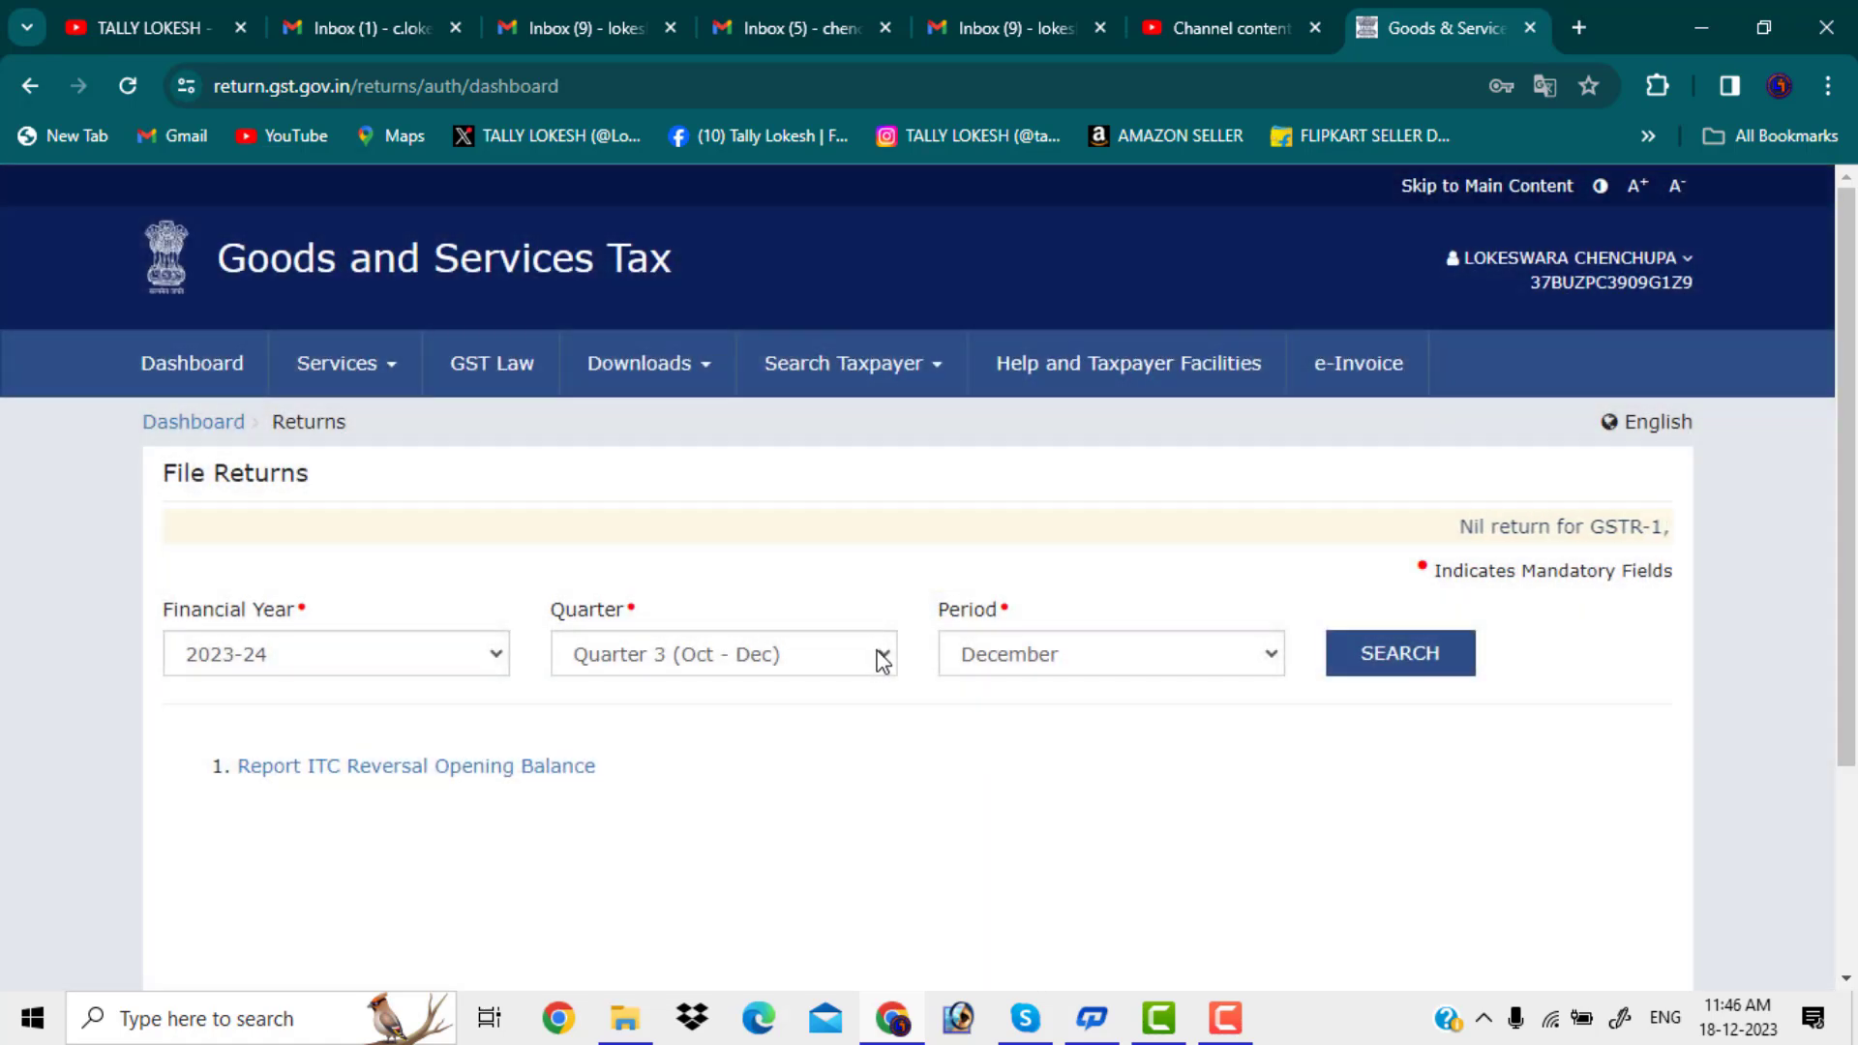
Step: Search the returns for Quarter 3 (Oct - Dec), November 2023-24, and check the GSTR-3B filing status
{"action": "left_click", "coordinate": [882, 658]}
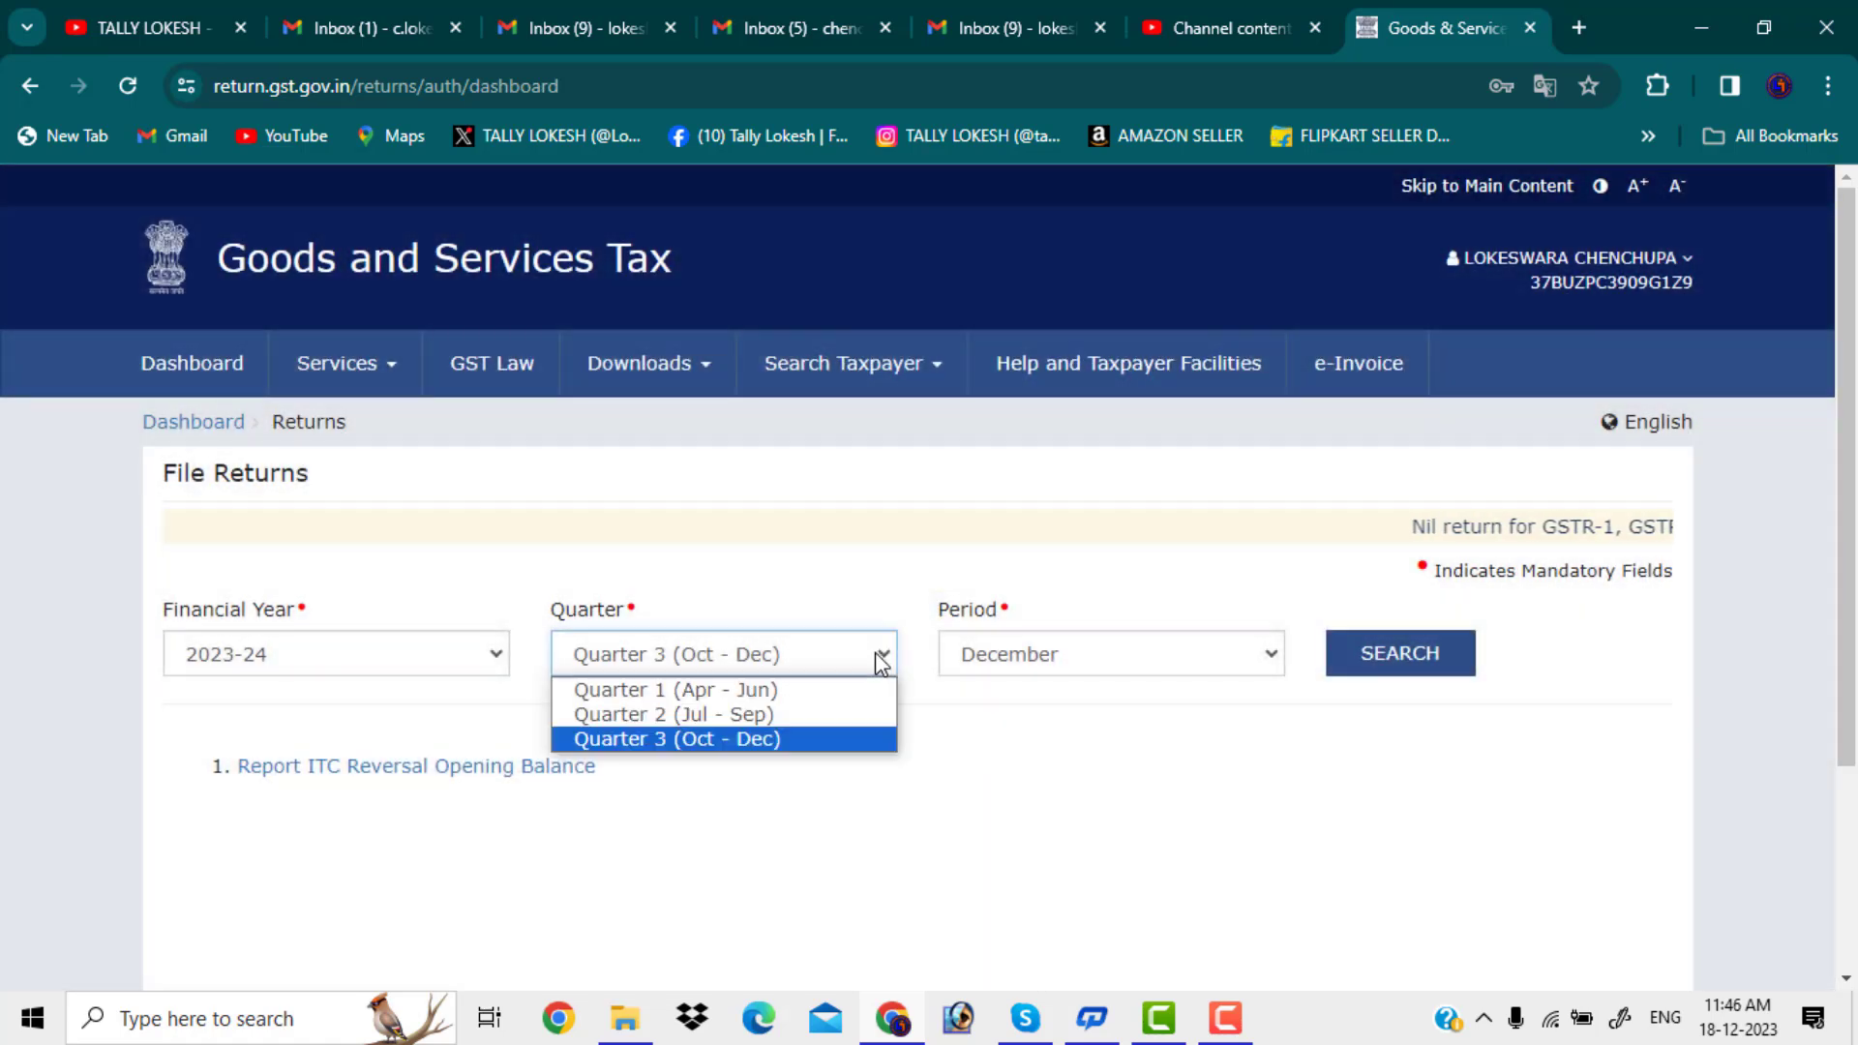
{"action": "left_click", "coordinate": [788, 738]}
{"action": "left_click", "coordinate": [1265, 655]}
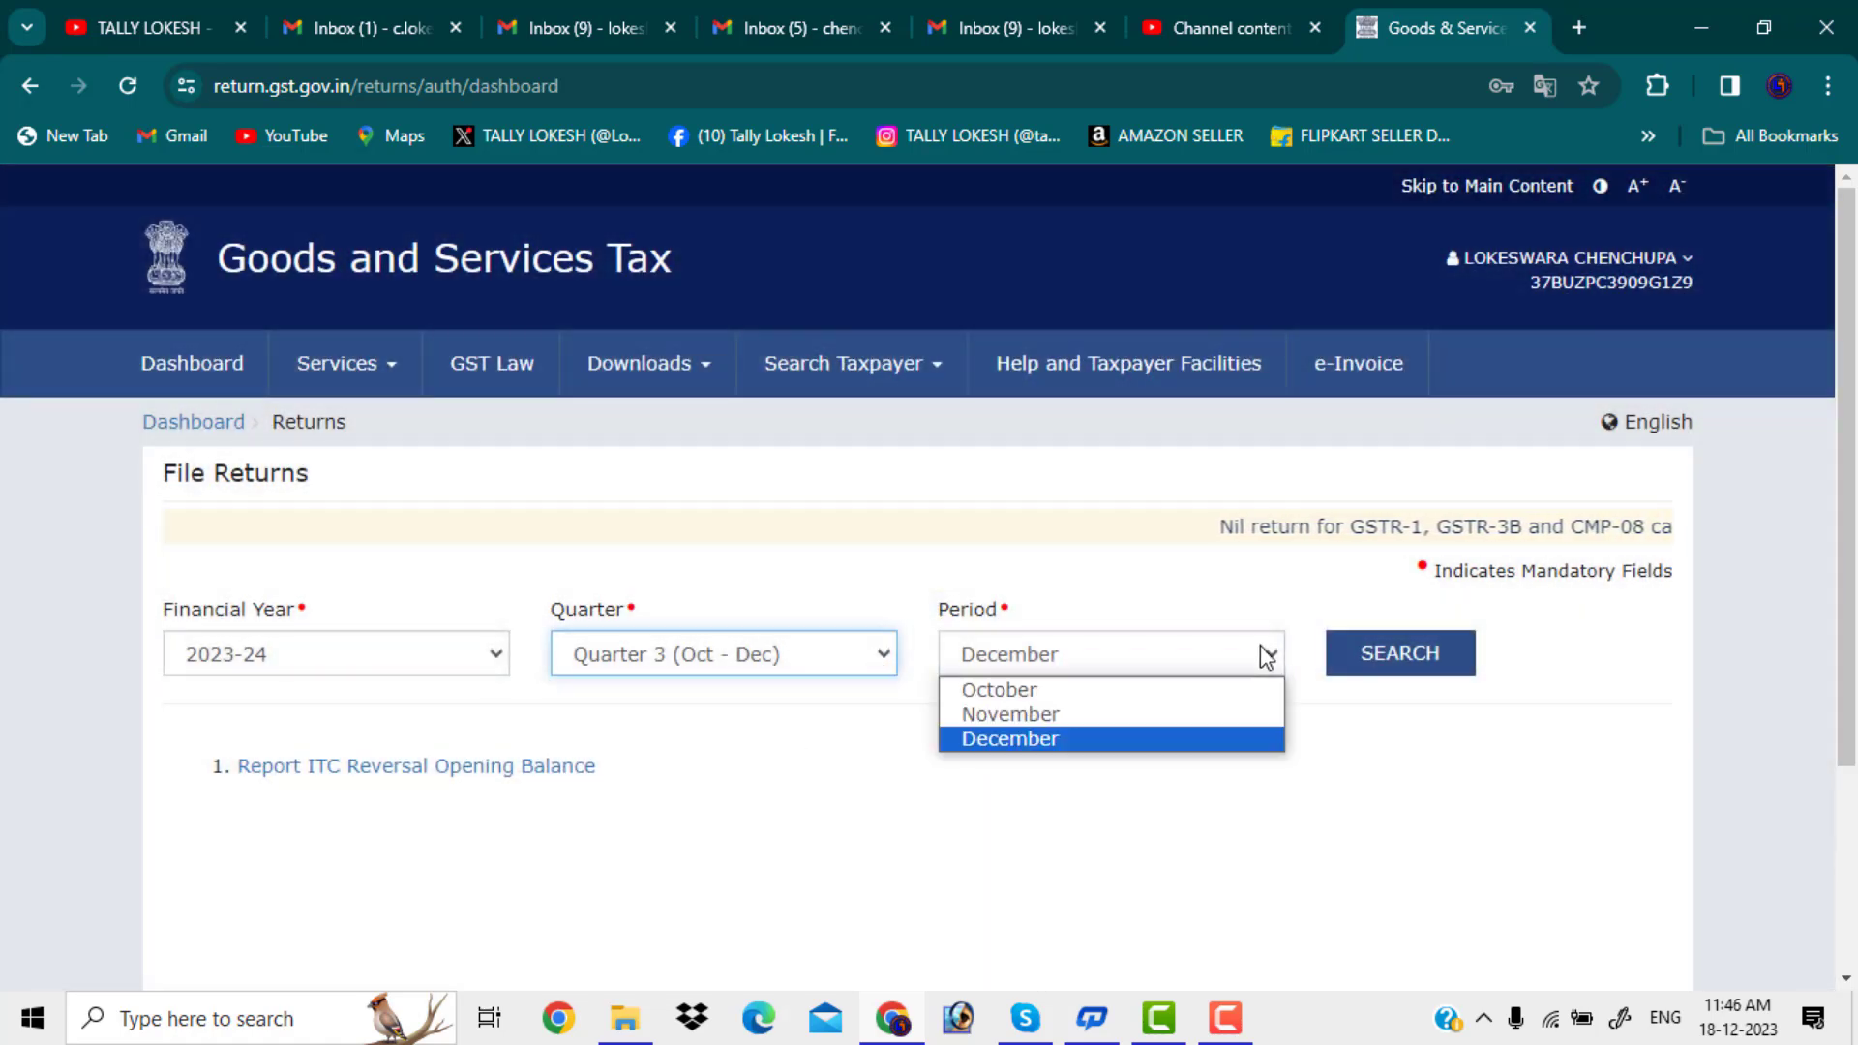
{"action": "left_click", "coordinate": [1146, 713]}
{"action": "left_click", "coordinate": [1379, 676]}
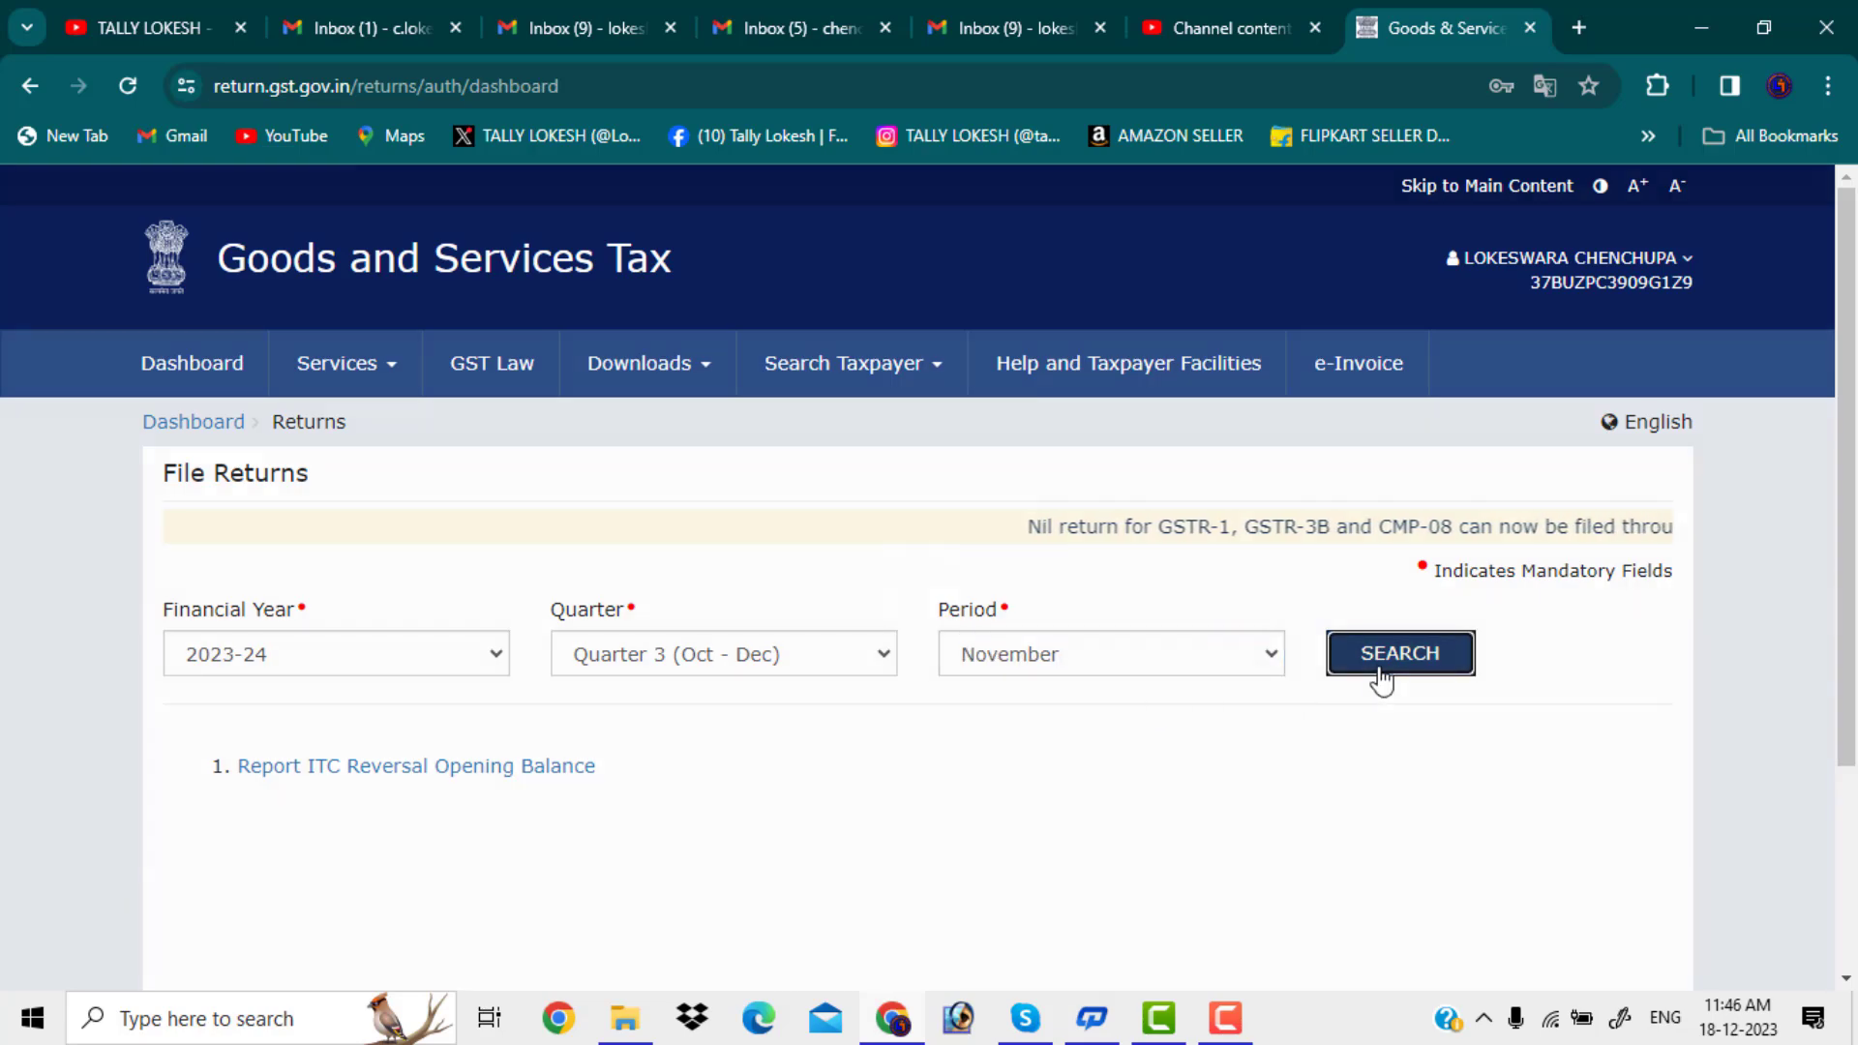
{"action": "scroll", "coordinate": [989, 714], "scroll_direction": "down", "scroll_amount": 10}
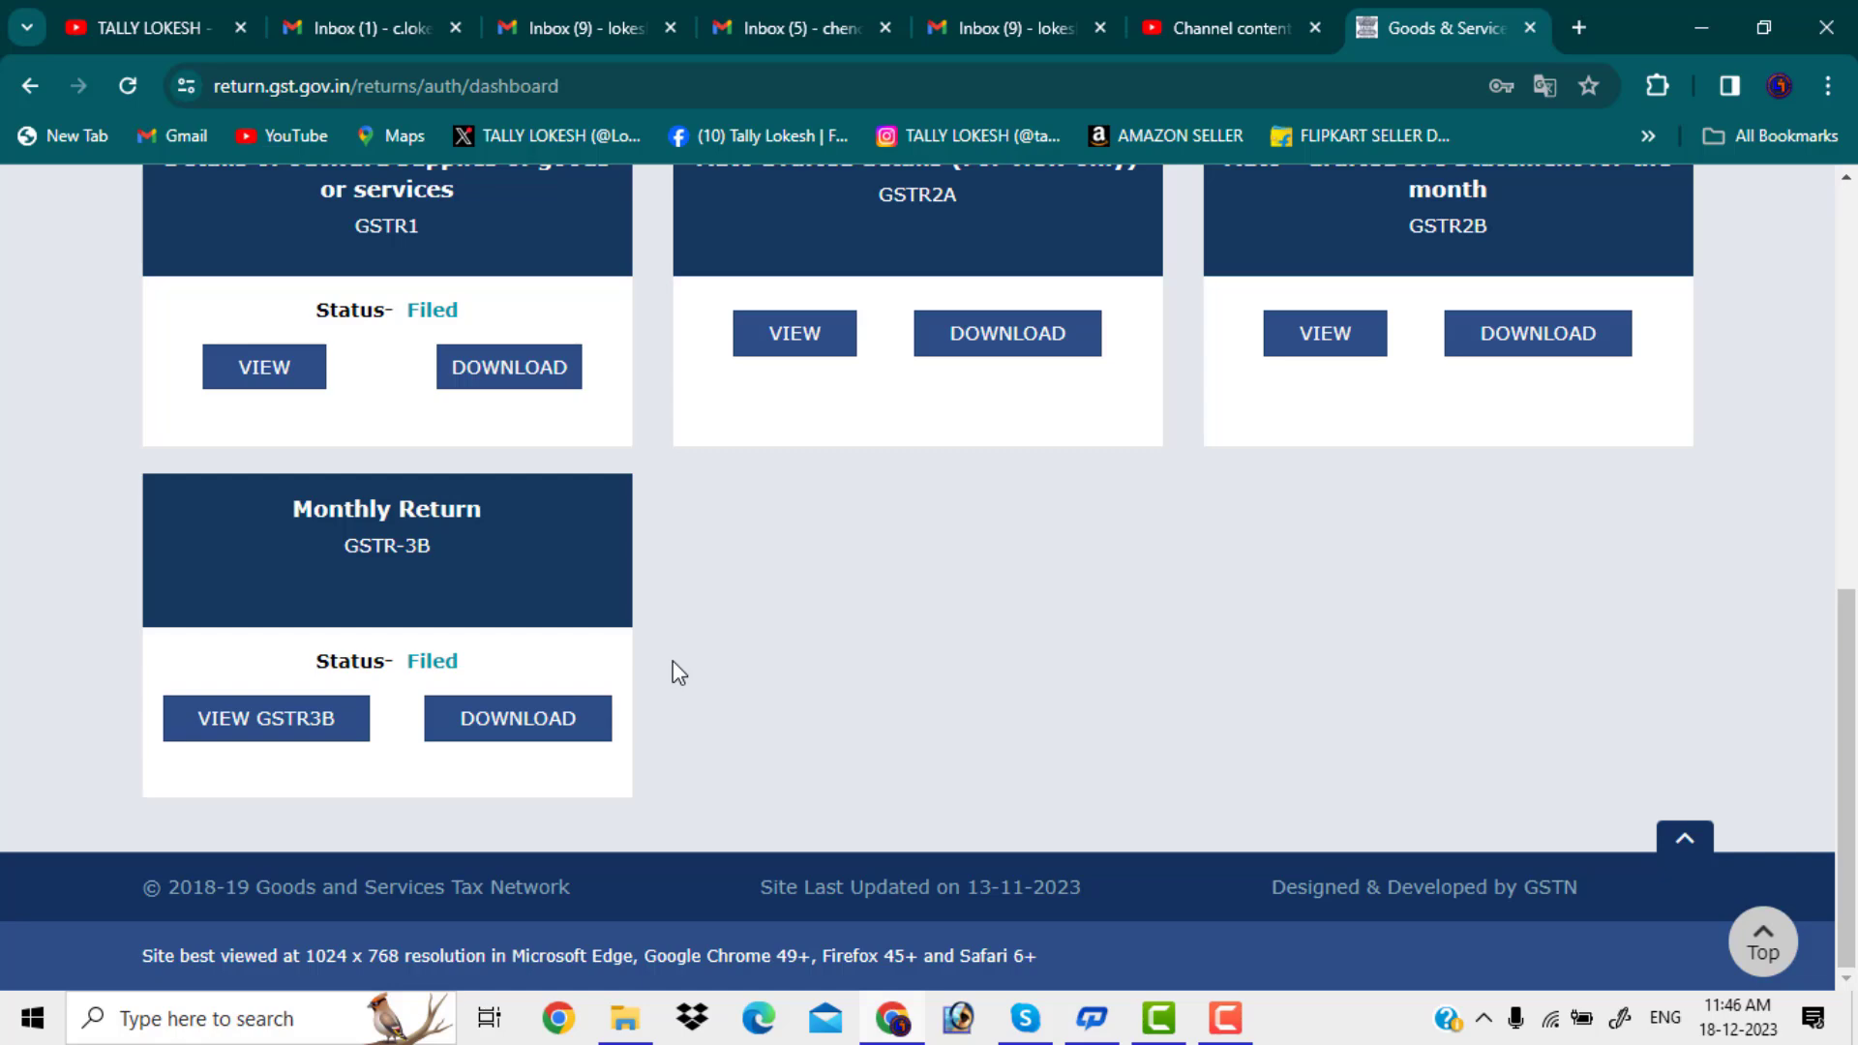
Step: Switch back to the YouTube channel page
{"action": "left_click", "coordinate": [177, 29]}
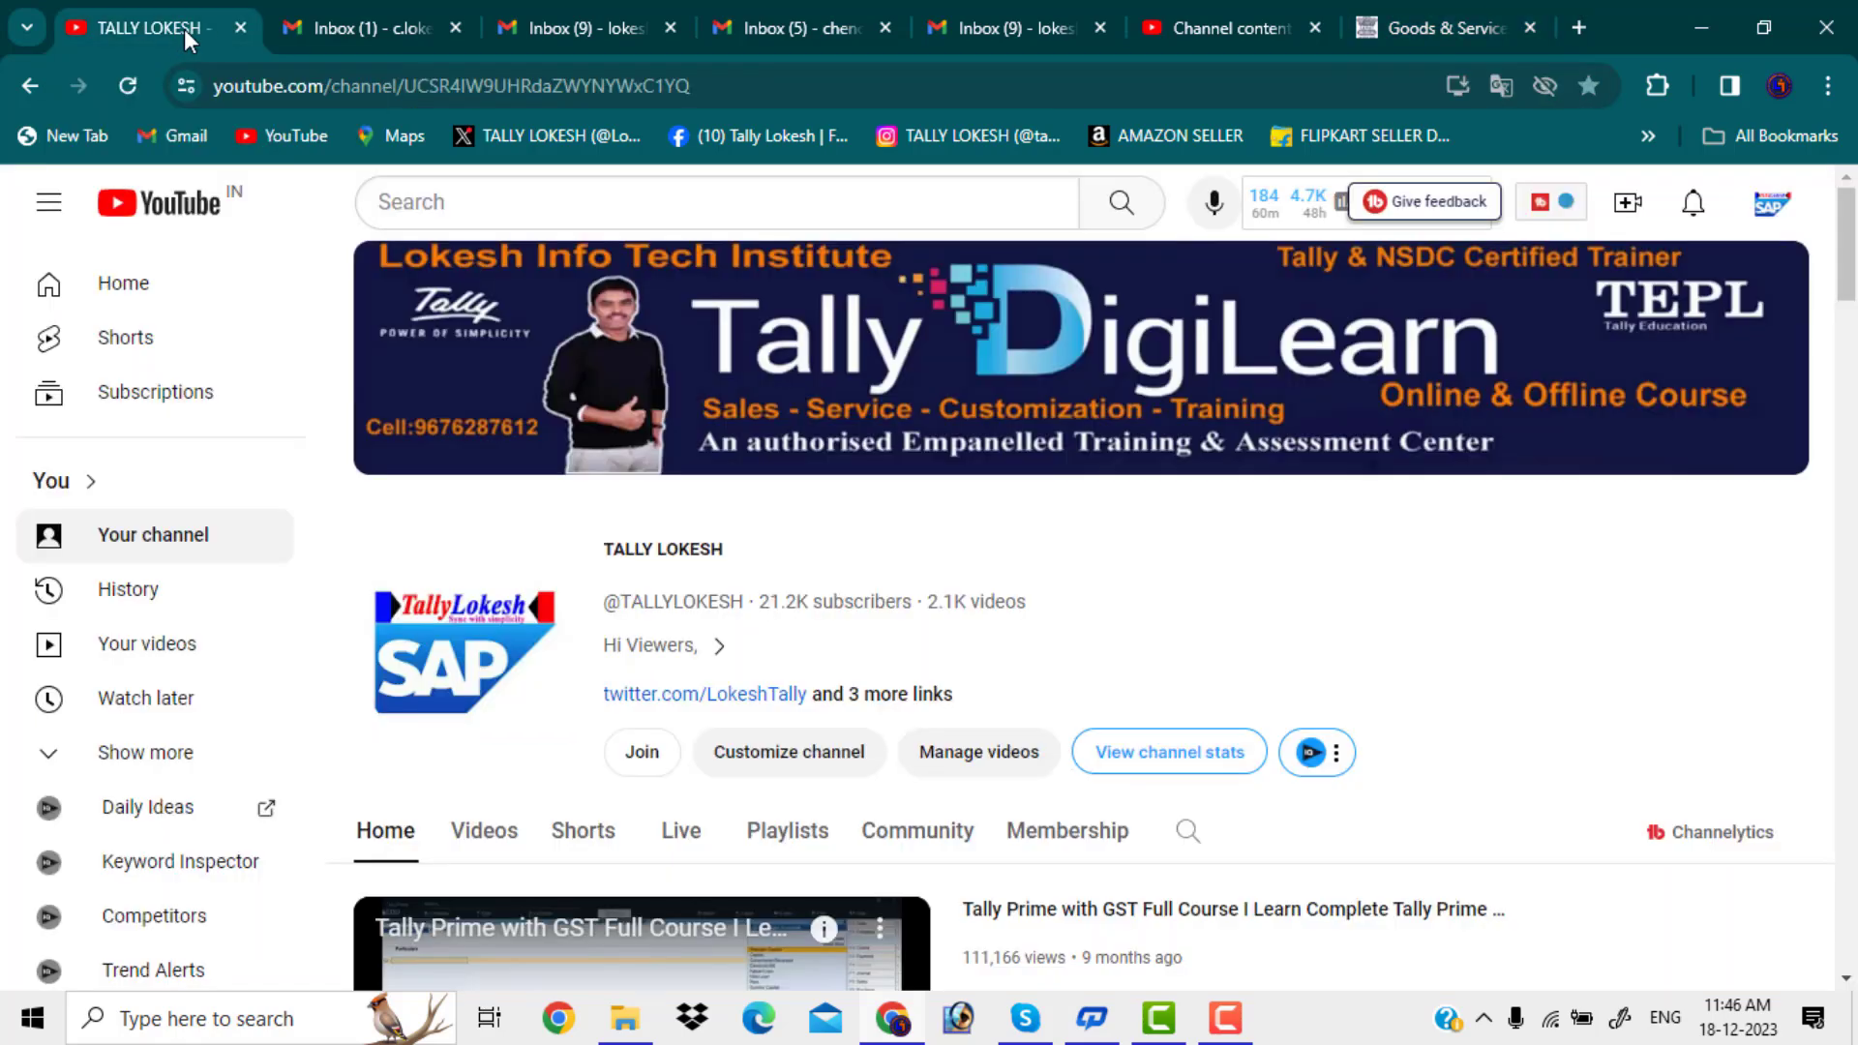